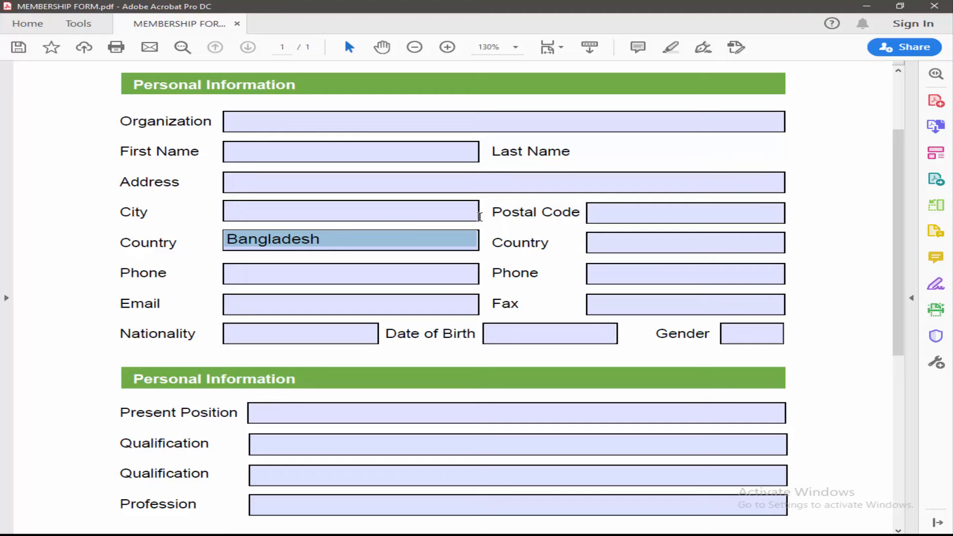
- Open the membership form for form-field editing with the Prepare Form tool
{"action": "scroll", "coordinate": [480, 217], "scroll_direction": "up", "scroll_amount": 3}
{"action": "scroll", "coordinate": [479, 217], "scroll_direction": "down", "scroll_amount": 3, "text": "ctrl"}
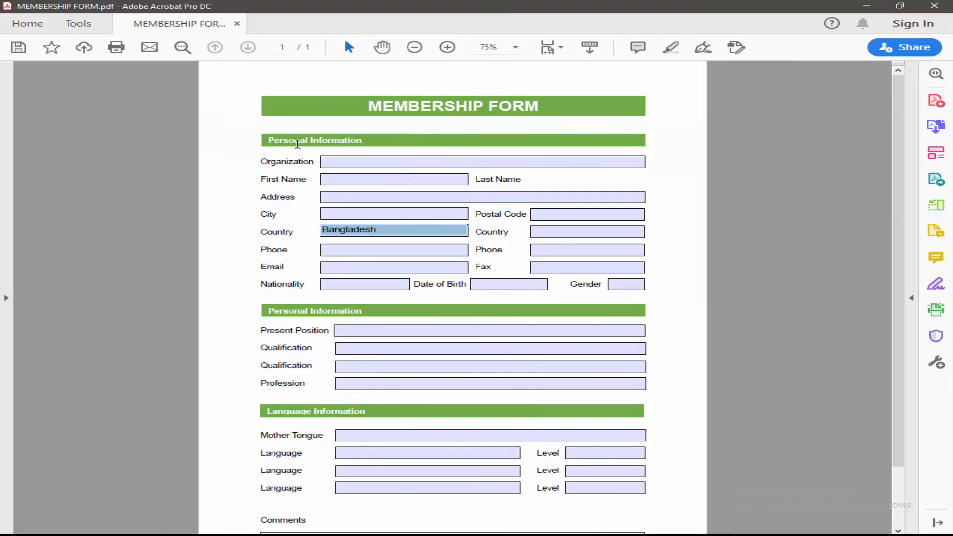
{"action": "left_click", "coordinate": [80, 25]}
{"action": "scroll", "coordinate": [395, 297], "scroll_direction": "down", "scroll_amount": 3}
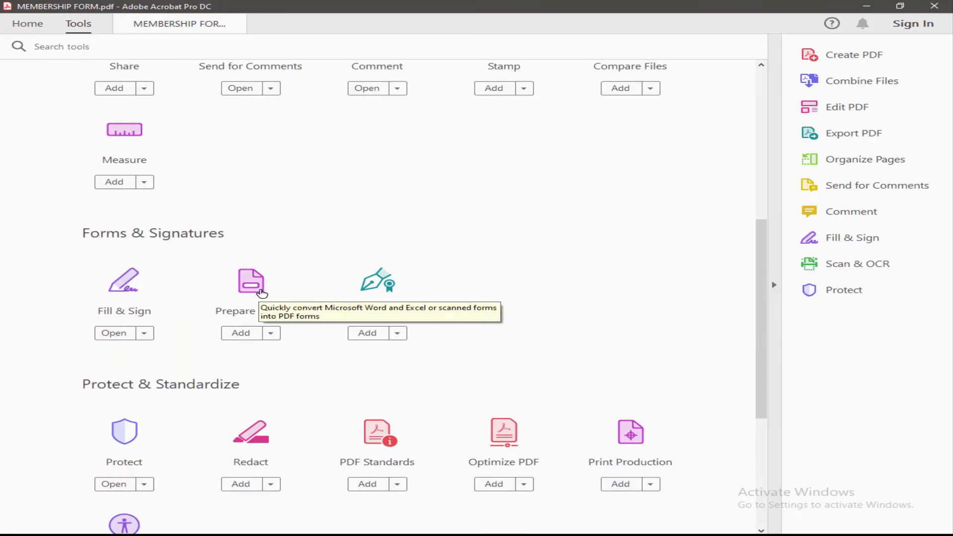
{"action": "left_click", "coordinate": [250, 282]}
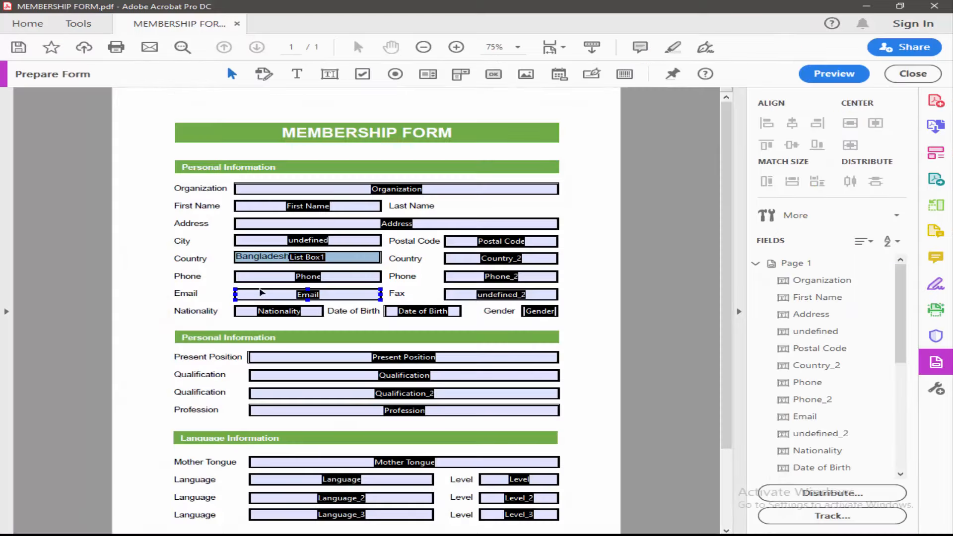
- Open the item options in the properties of the Country list box that shows Bangladesh
{"action": "scroll", "coordinate": [237, 272], "scroll_direction": "up", "scroll_amount": 4}
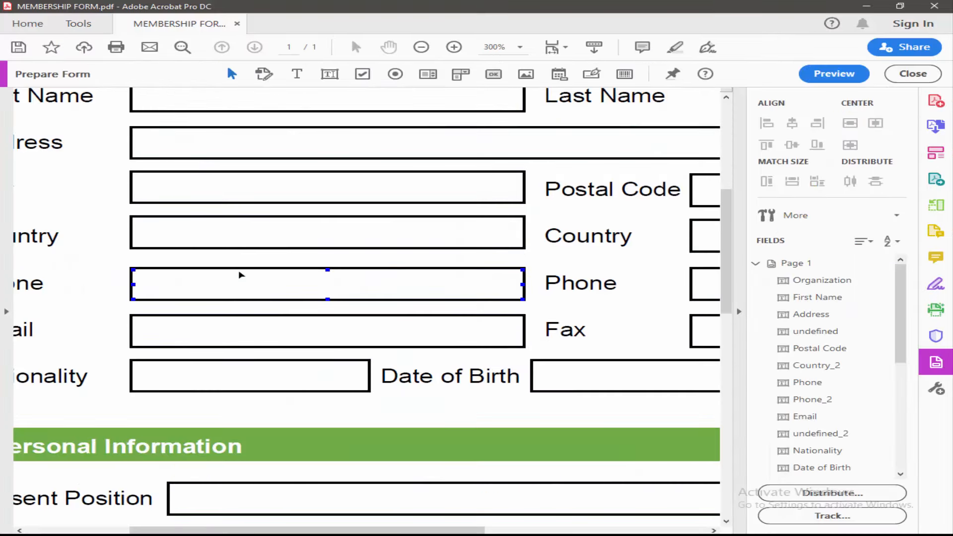
{"action": "scroll", "coordinate": [268, 278], "scroll_direction": "down", "scroll_amount": 1}
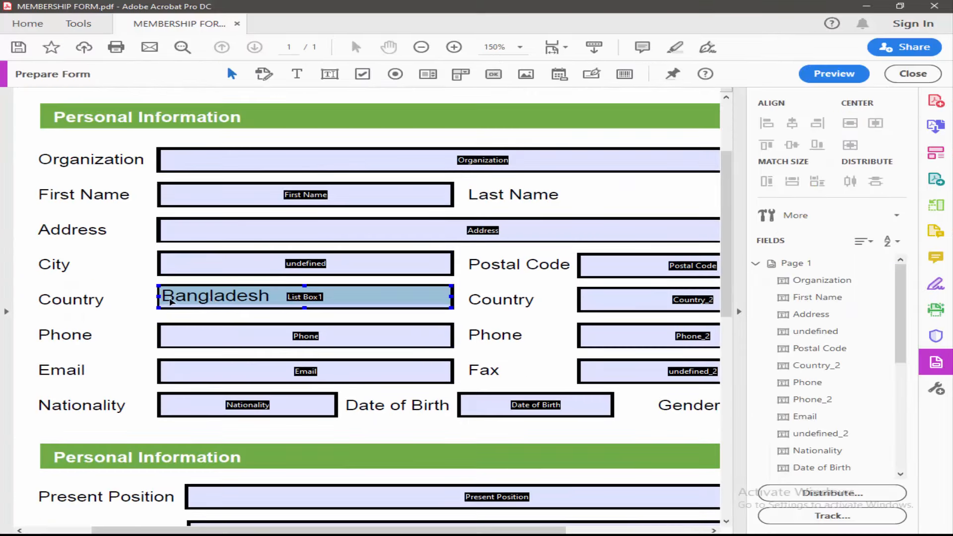
{"action": "scroll", "coordinate": [112, 303], "scroll_direction": "up", "scroll_amount": 3}
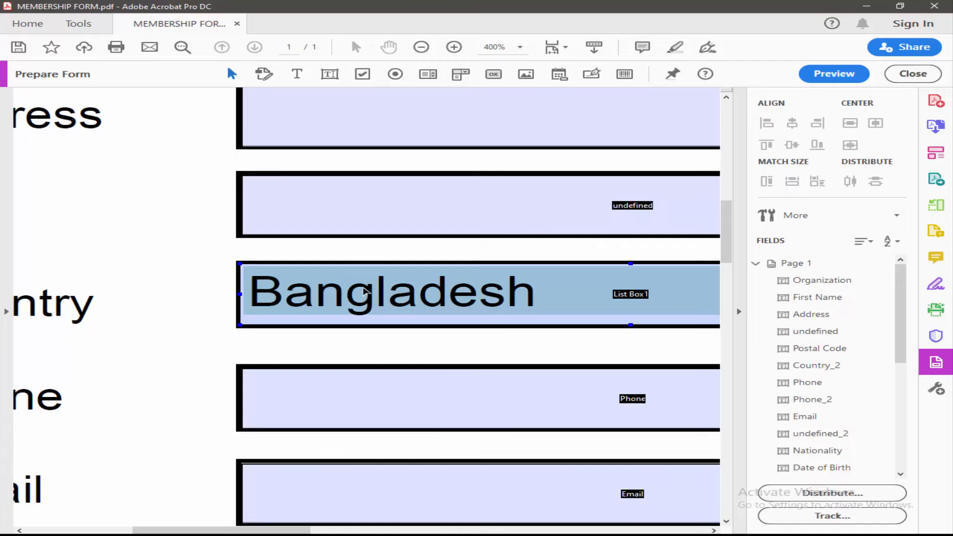
{"action": "left_click", "coordinate": [365, 290]}
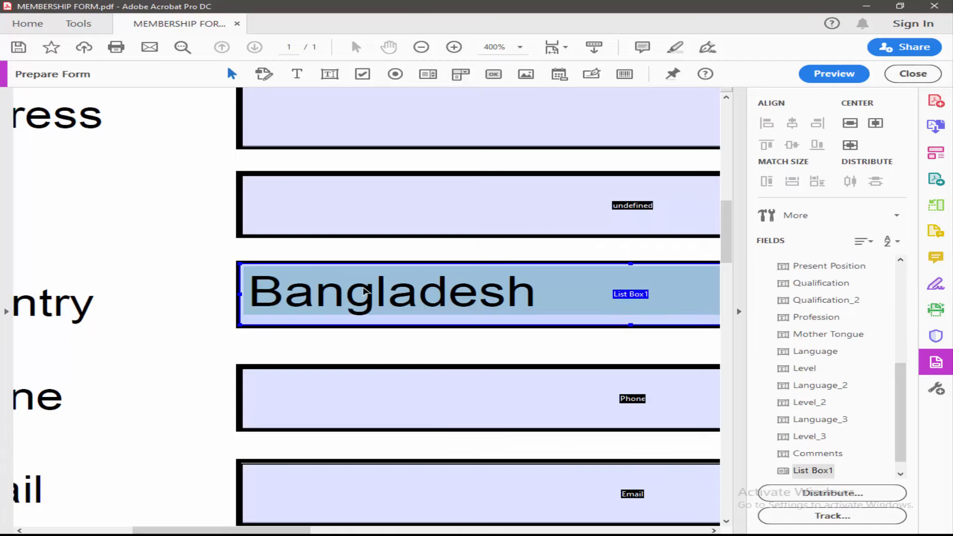
{"action": "scroll", "coordinate": [365, 290], "scroll_direction": "down", "scroll_amount": 3}
{"action": "right_click", "coordinate": [417, 292]}
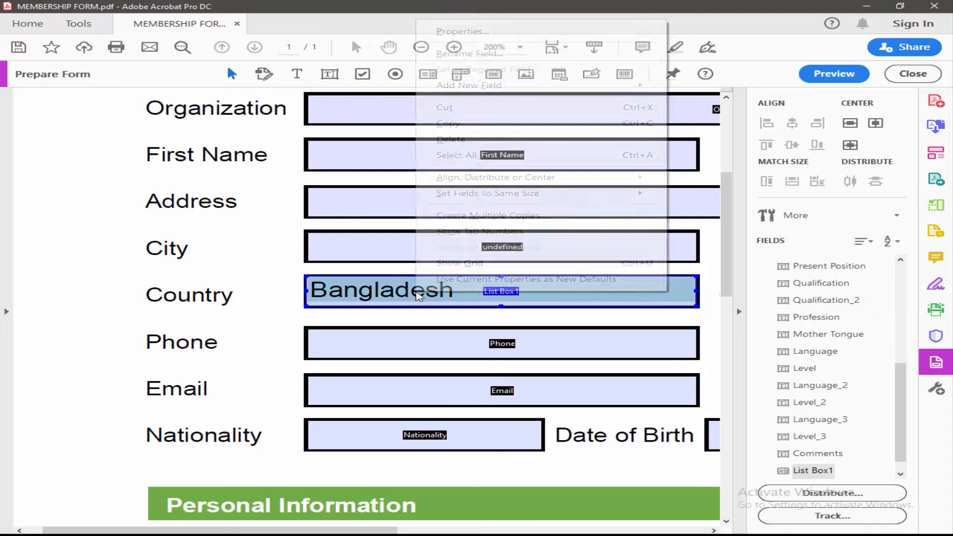
{"action": "left_click", "coordinate": [457, 33]}
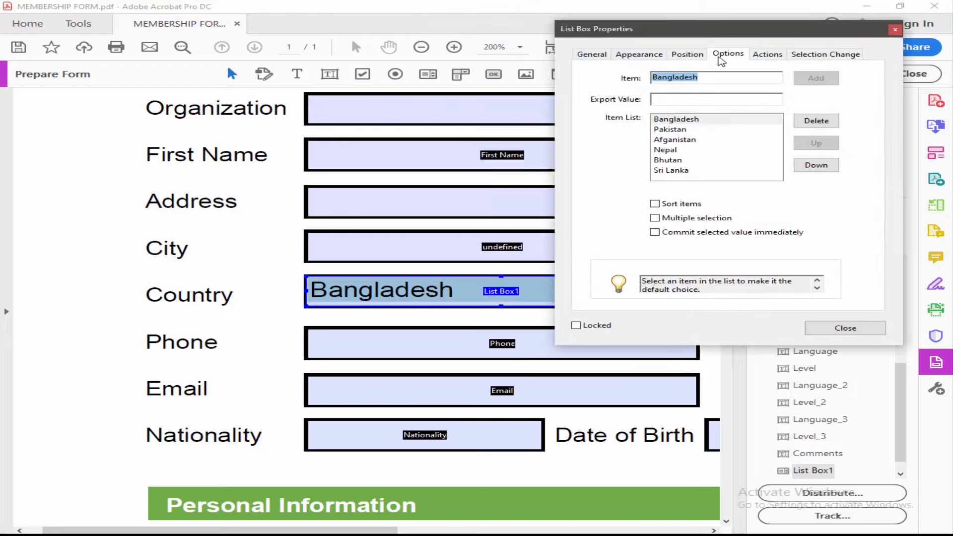
{"action": "left_click", "coordinate": [592, 55]}
{"action": "left_click", "coordinate": [733, 56]}
- Try Pakistan, Bangladesh and Bhutan in turn as the default choice of the Country list box
{"action": "left_click", "coordinate": [681, 130]}
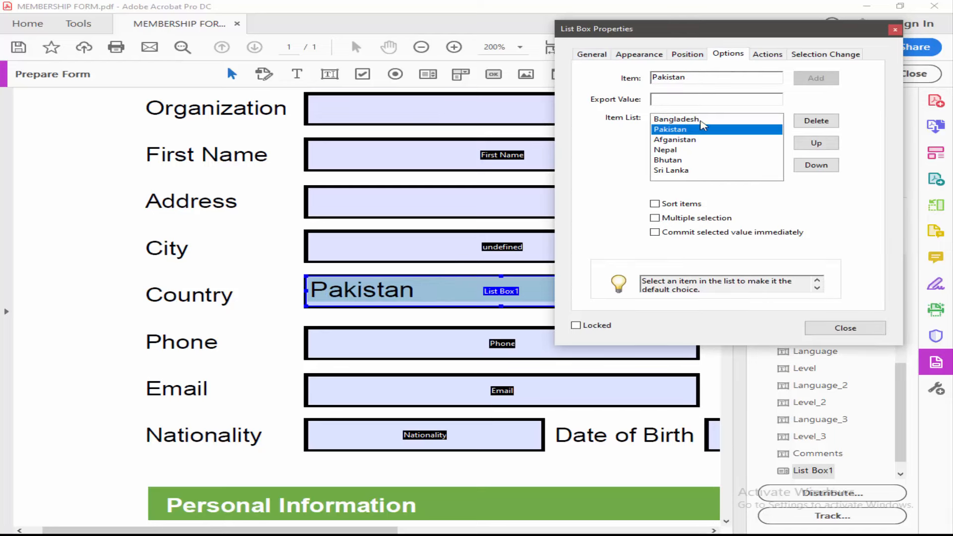
{"action": "left_click", "coordinate": [697, 121]}
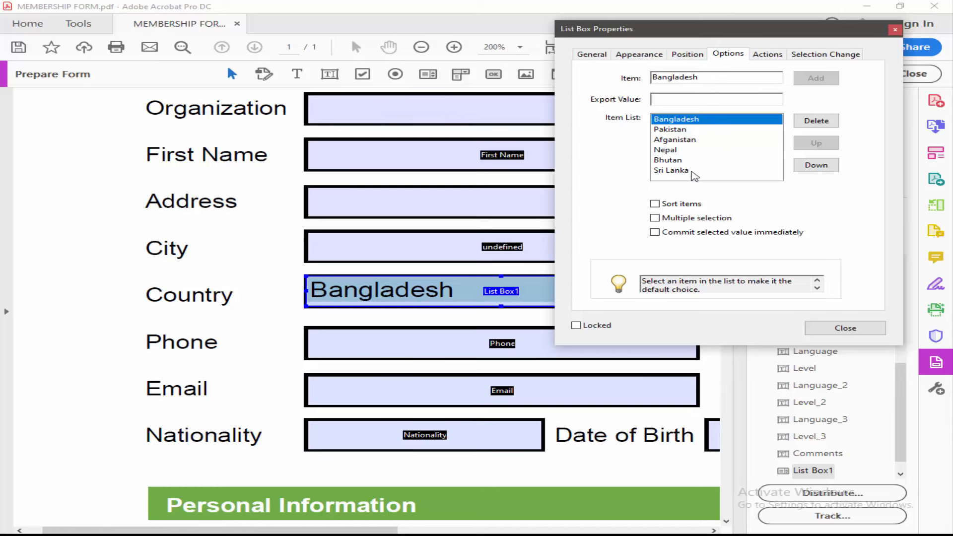
{"action": "left_click", "coordinate": [685, 161]}
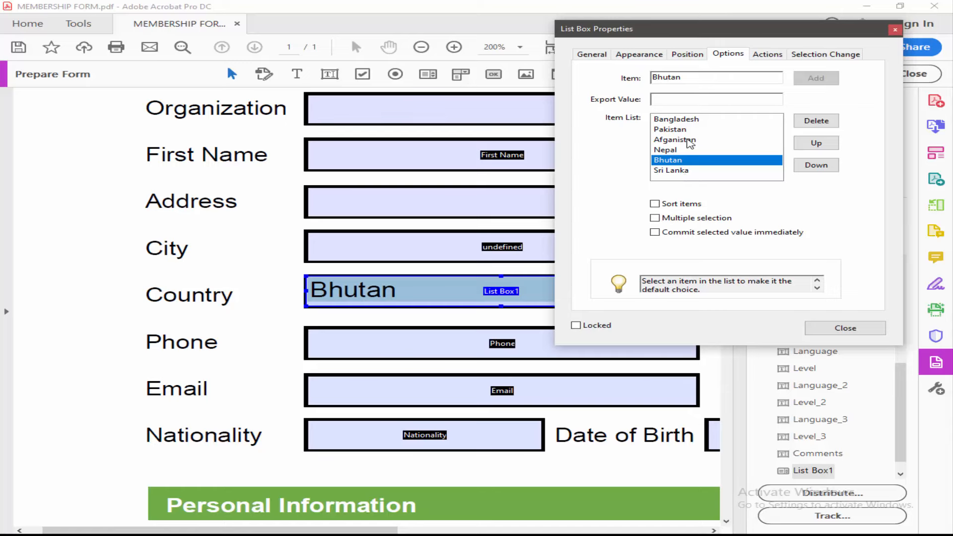
- Delete Bangladesh from the Country list box's items and add the item BD
{"action": "left_click", "coordinate": [678, 121]}
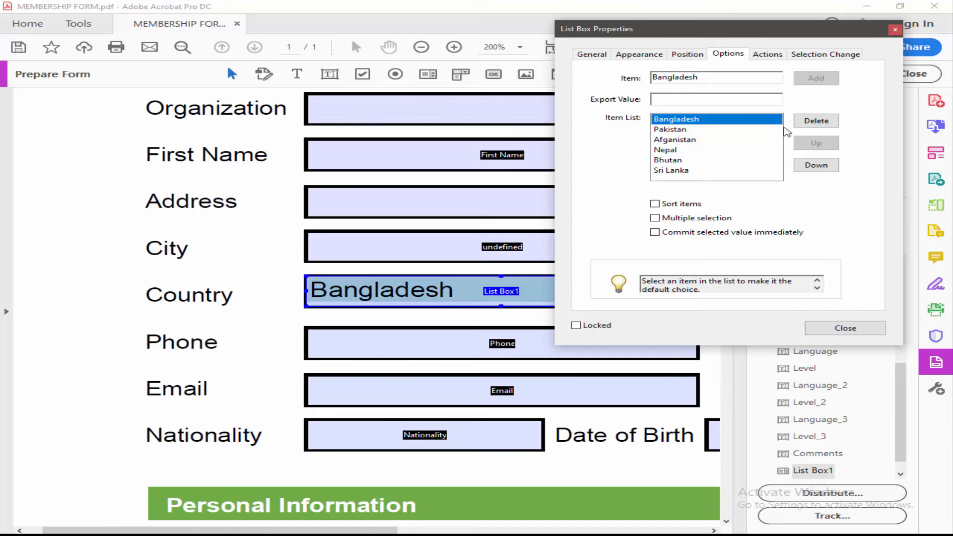
{"action": "left_click", "coordinate": [813, 121]}
{"action": "left_click_drag", "start_coordinate": [702, 79], "coordinate": [589, 82]}
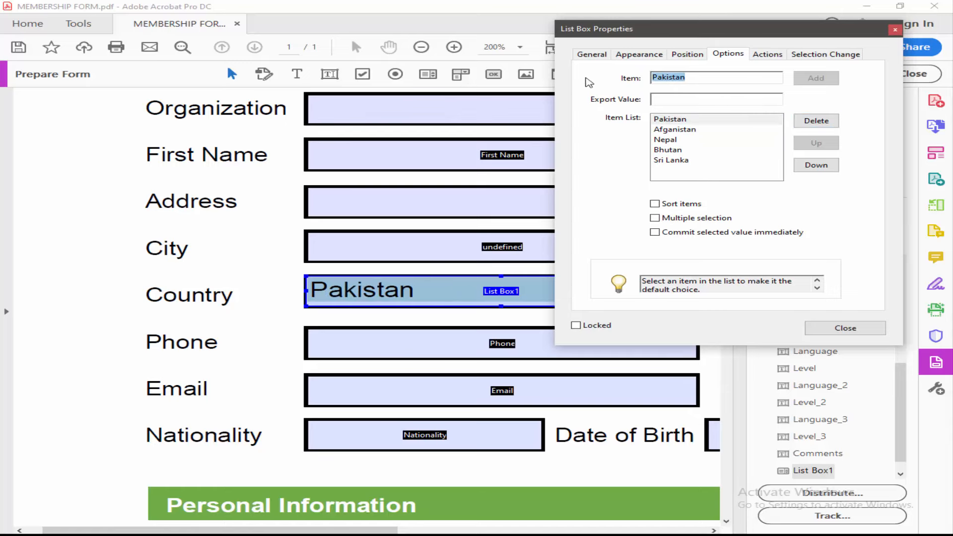
{"action": "type", "text": "BD"}
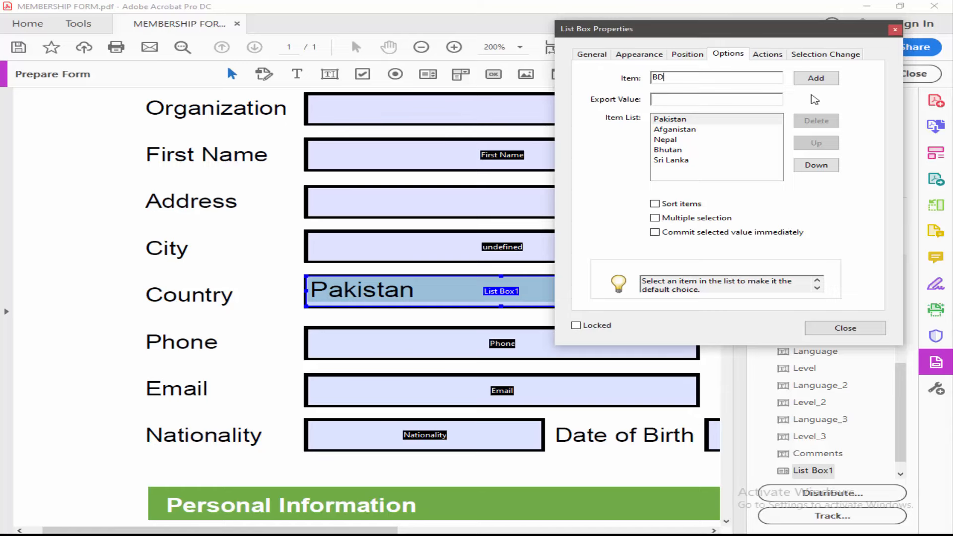
{"action": "left_click", "coordinate": [816, 78]}
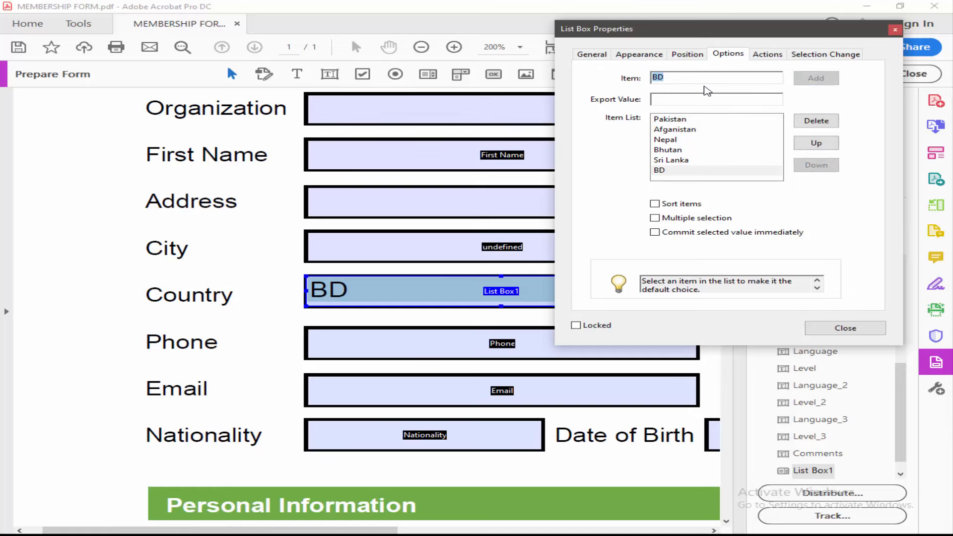
- Add the item PK to the Country list box and delete the Pakistan item
{"action": "type", "text": "PK"}
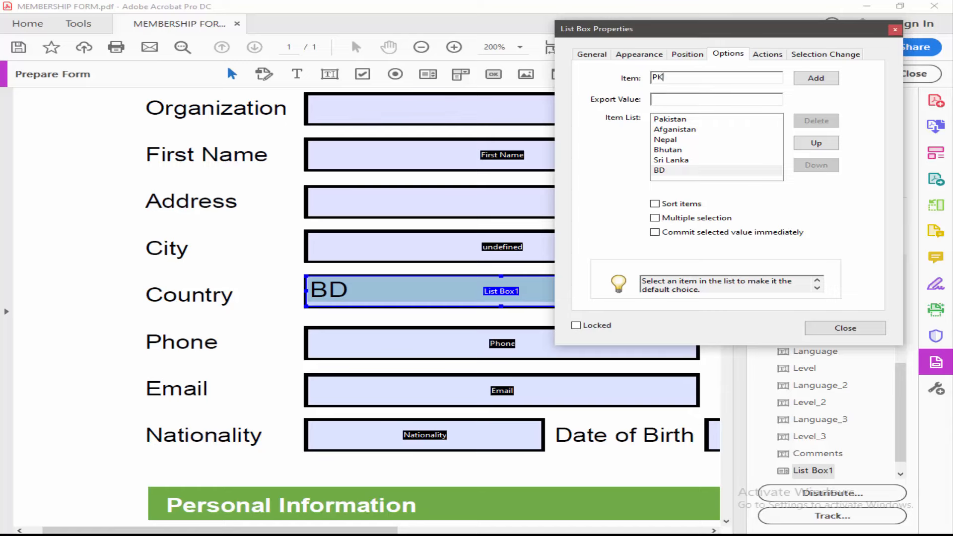
{"action": "left_click", "coordinate": [815, 78]}
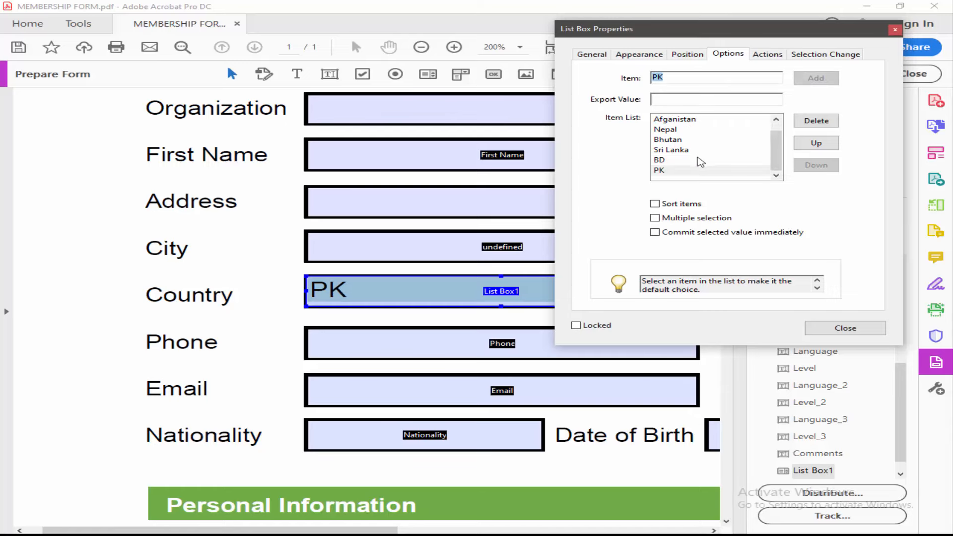
{"action": "scroll", "coordinate": [684, 152], "scroll_direction": "up", "scroll_amount": 1}
{"action": "left_click", "coordinate": [678, 121]}
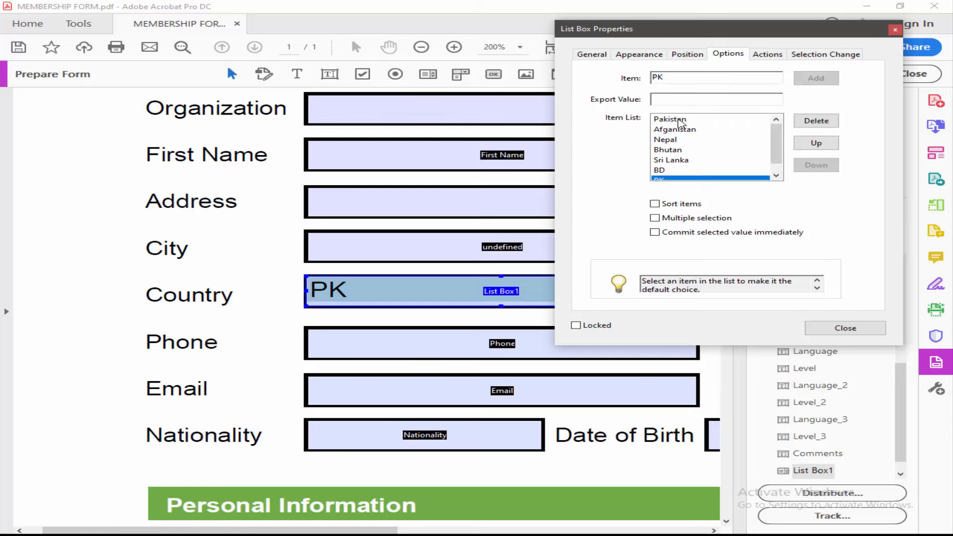
{"action": "left_click", "coordinate": [815, 123]}
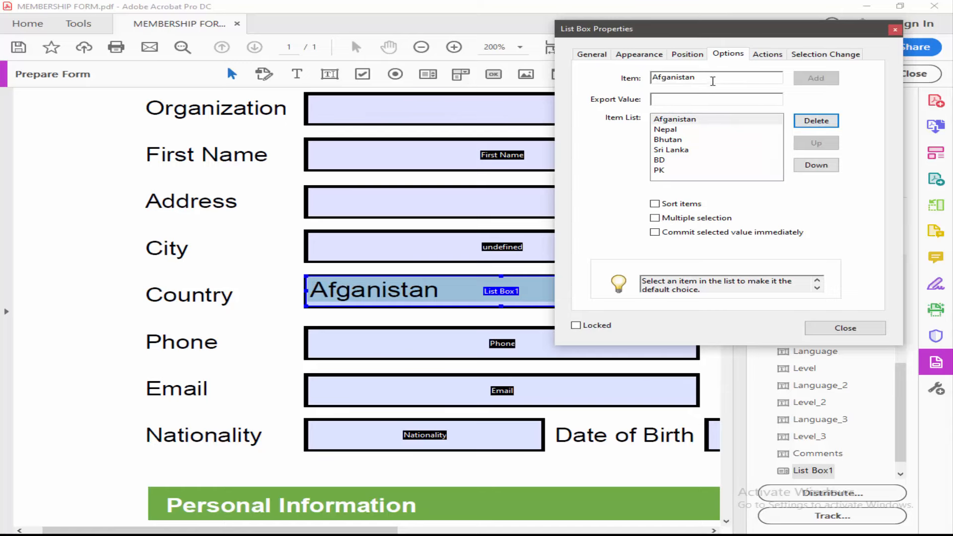
- Add the item AF to the Country list box
{"action": "left_click_drag", "start_coordinate": [713, 81], "coordinate": [566, 80]}
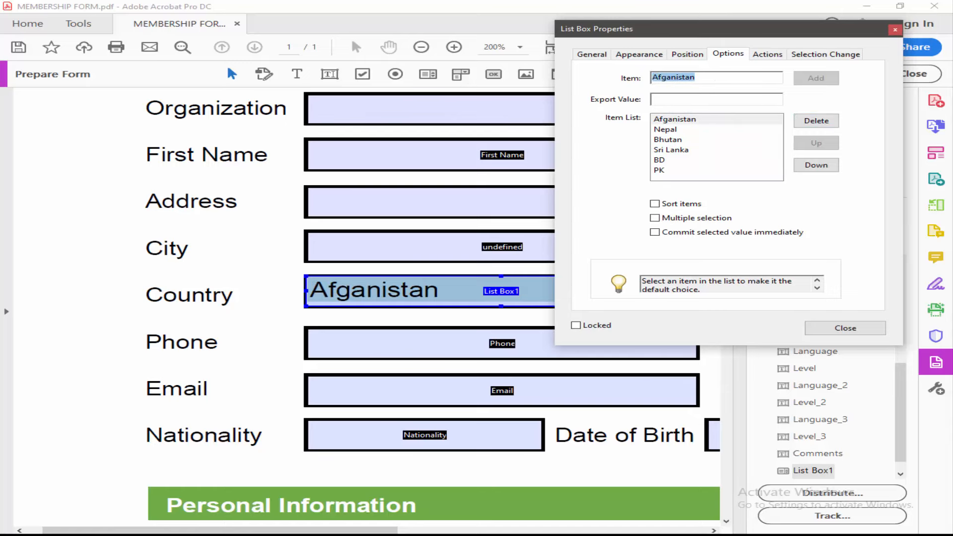
{"action": "type", "text": "AF"}
{"action": "left_click", "coordinate": [816, 78]}
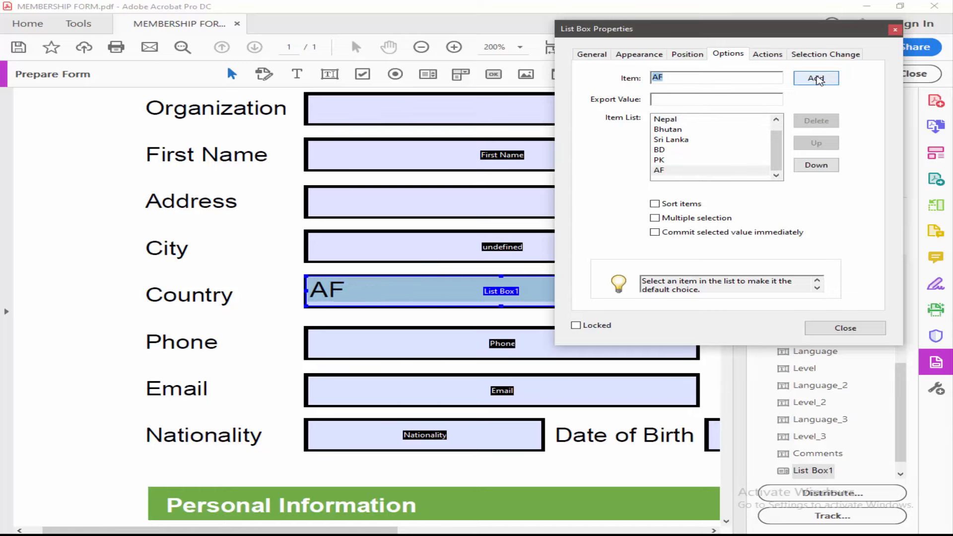
{"action": "scroll", "coordinate": [691, 147], "scroll_direction": "up", "scroll_amount": 1}
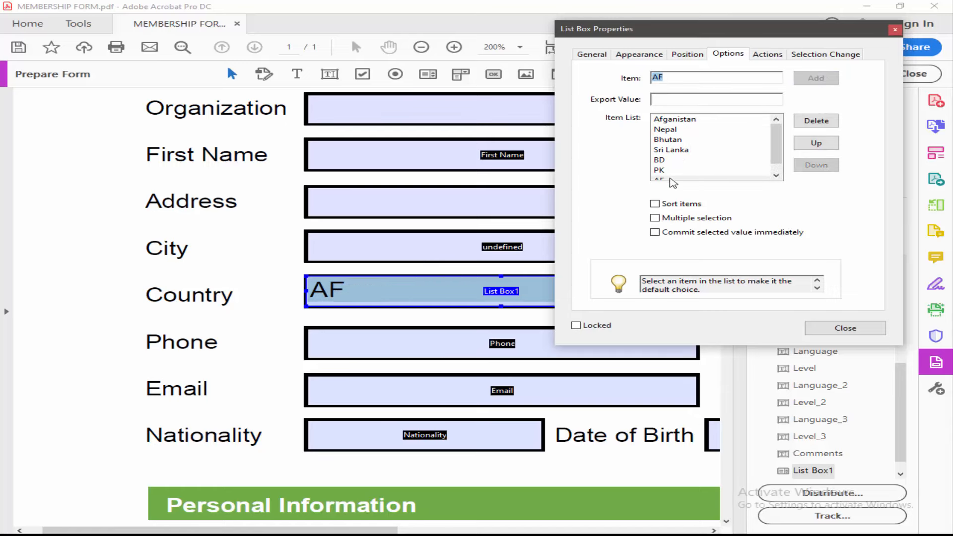
- Move the BD item to the beginning of the Country list box's item list
{"action": "scroll", "coordinate": [699, 164], "scroll_direction": "down", "scroll_amount": 1}
{"action": "left_click", "coordinate": [660, 149]}
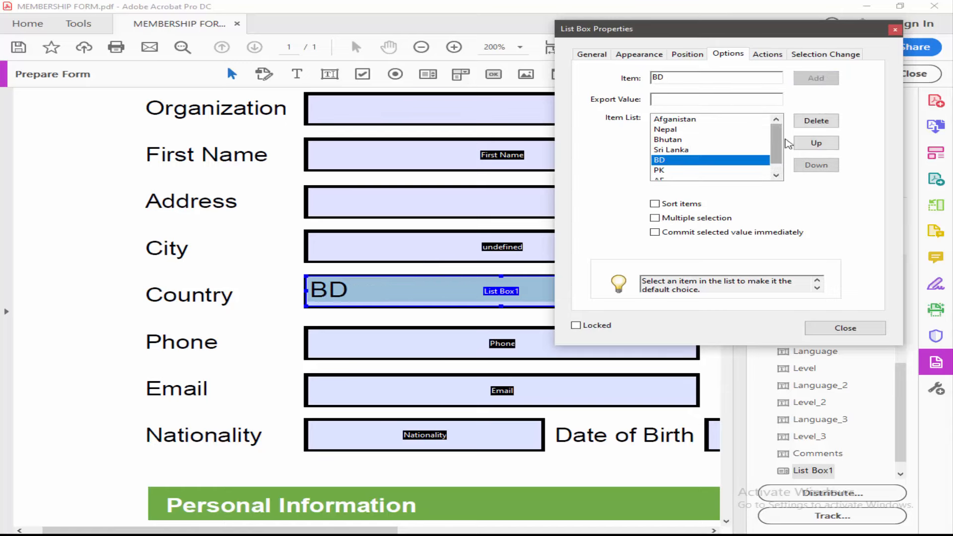
{"action": "left_click", "coordinate": [816, 143]}
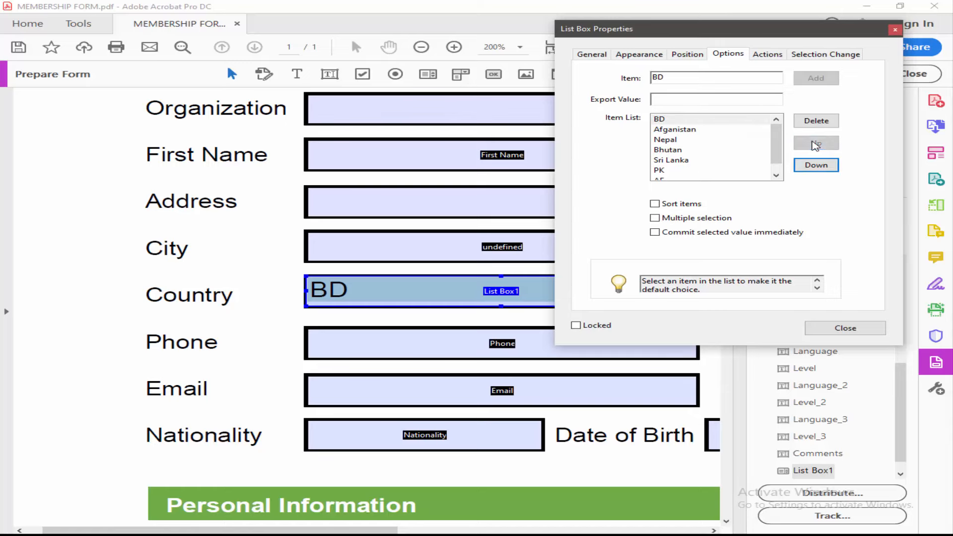
- Move the PK item up to second place, directly after BD
{"action": "left_click", "coordinate": [693, 171]}
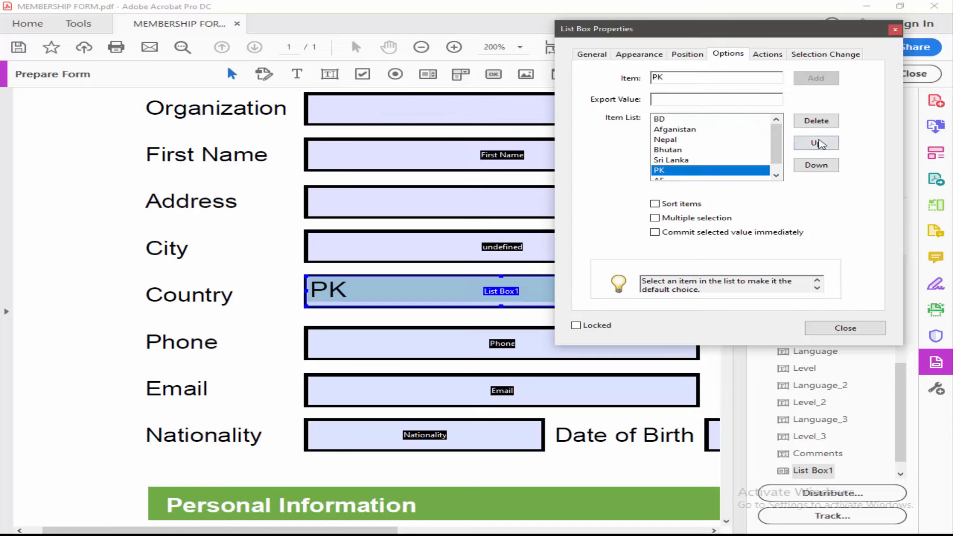
{"action": "left_click", "coordinate": [815, 143]}
{"action": "left_click", "coordinate": [815, 143]}
{"action": "left_click", "coordinate": [815, 143]}
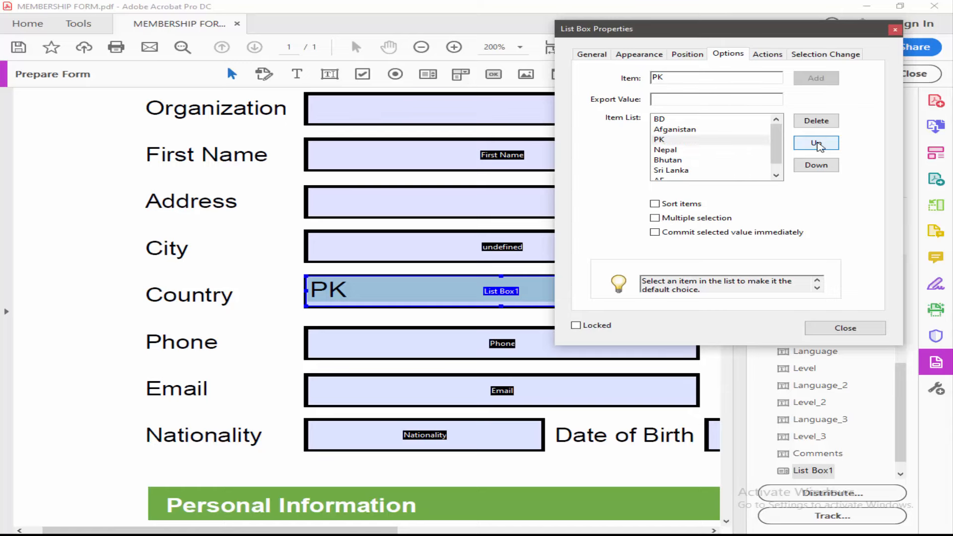
{"action": "left_click", "coordinate": [816, 143]}
- Move the AF item up to third place, directly after PK, and delete the Afganistan item
{"action": "scroll", "coordinate": [750, 158], "scroll_direction": "down", "scroll_amount": 1}
{"action": "left_click", "coordinate": [680, 170]}
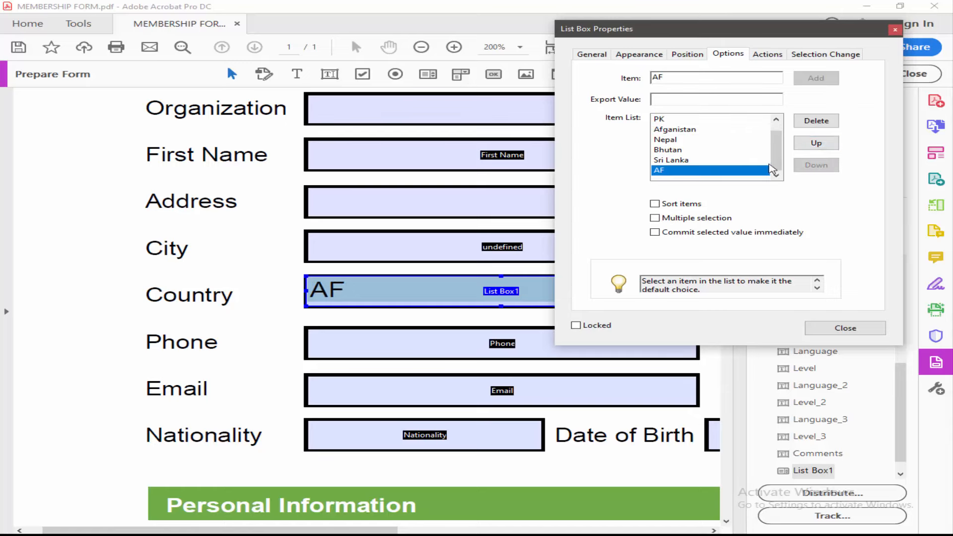
{"action": "left_click", "coordinate": [816, 143]}
{"action": "left_click", "coordinate": [816, 143]}
{"action": "left_click", "coordinate": [815, 143]}
{"action": "left_click", "coordinate": [816, 143]}
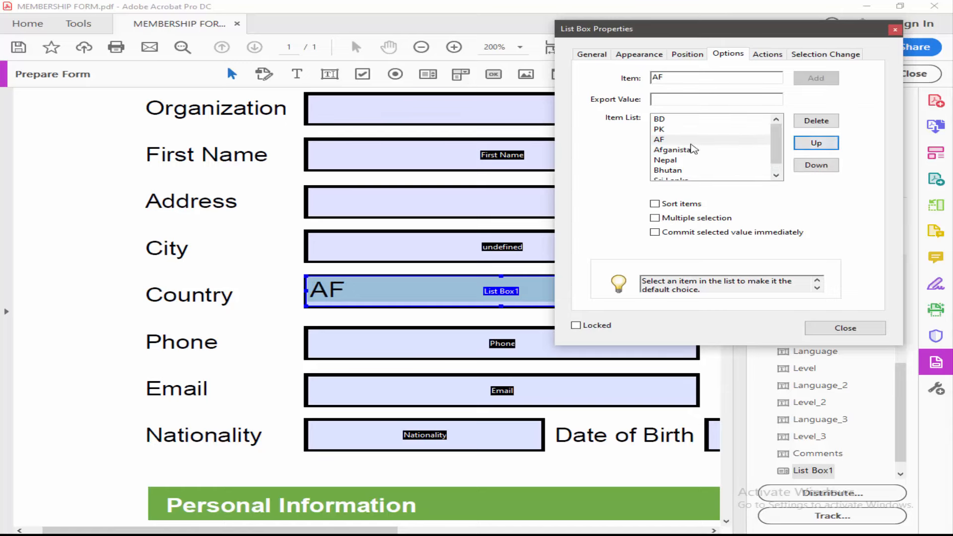
{"action": "left_click", "coordinate": [682, 150]}
{"action": "left_click", "coordinate": [816, 121]}
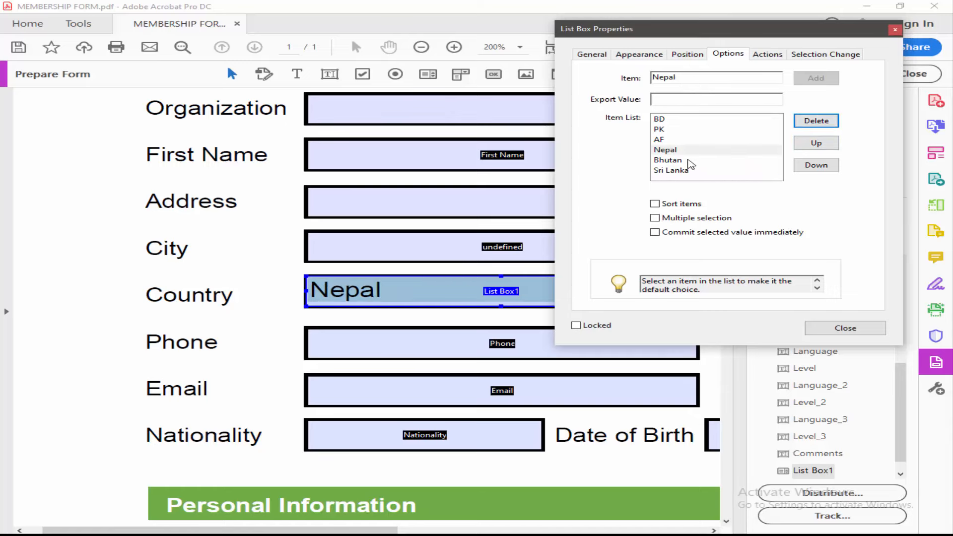
{"action": "left_click", "coordinate": [672, 151]}
{"action": "left_click", "coordinate": [673, 162]}
{"action": "left_click", "coordinate": [673, 150]}
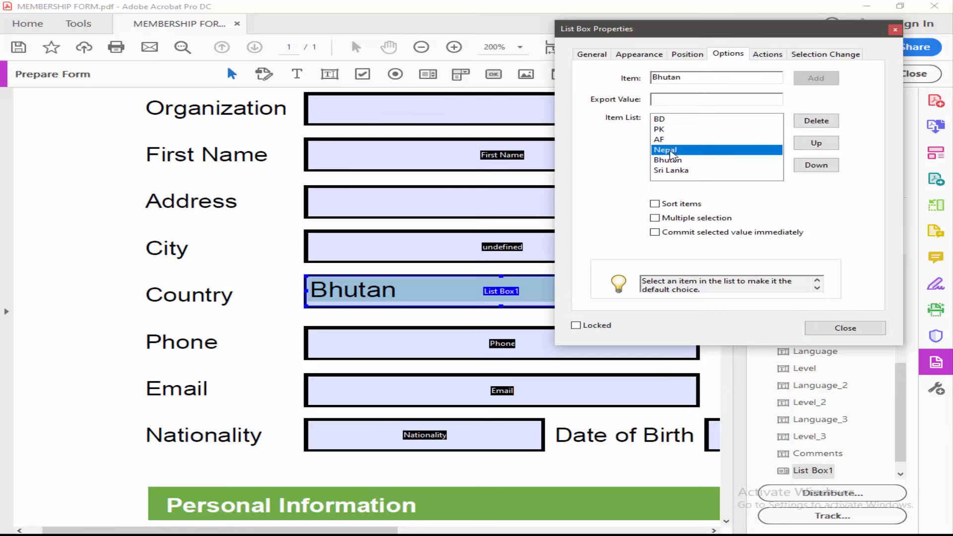
{"action": "left_click", "coordinate": [818, 143]}
- Add the item Ne to the Country list box and delete the Nepal item
{"action": "left_click", "coordinate": [689, 77]}
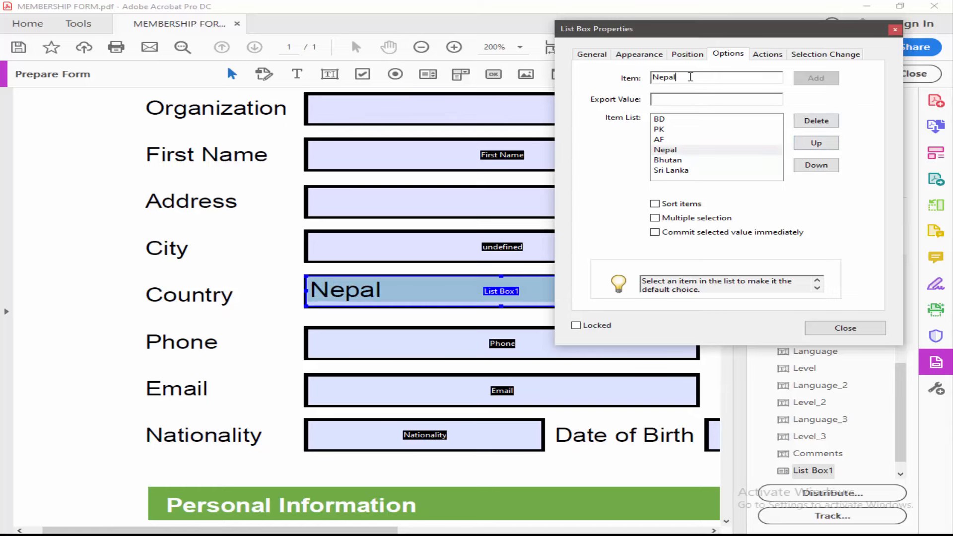
{"action": "key", "text": "BackSpace"}
{"action": "key", "text": "BackSpace"}
{"action": "key", "text": "BackSpace"}
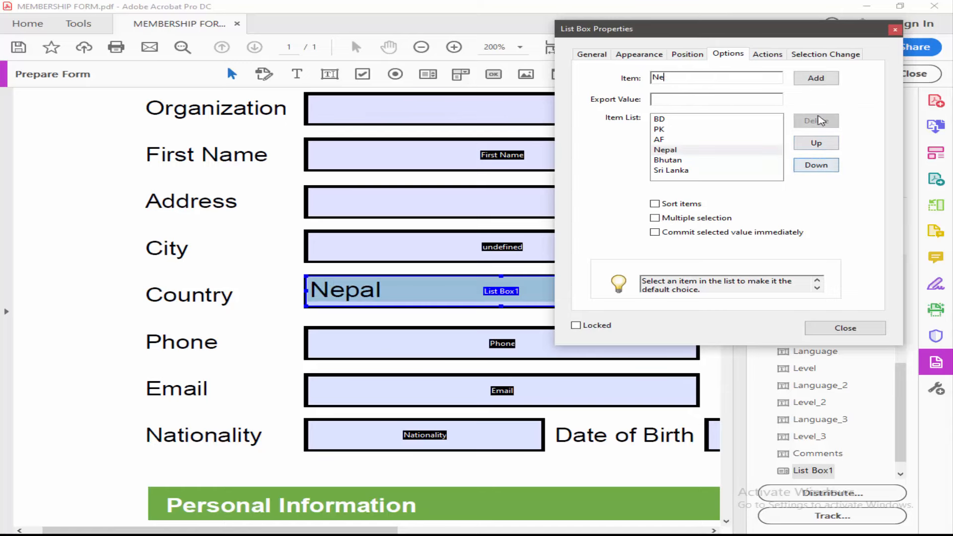
{"action": "left_click", "coordinate": [817, 79]}
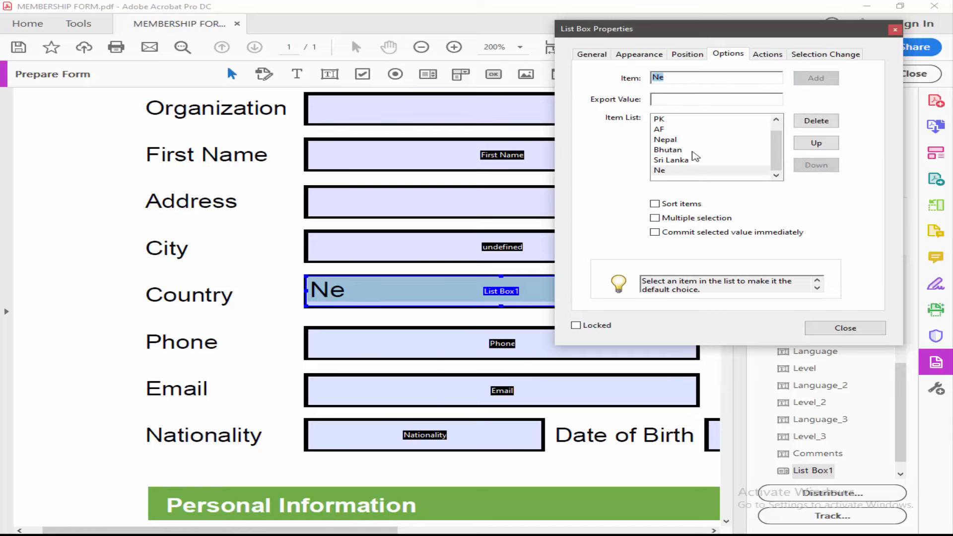
{"action": "scroll", "coordinate": [693, 157], "scroll_direction": "up", "scroll_amount": 1}
{"action": "left_click", "coordinate": [666, 150]}
{"action": "left_click", "coordinate": [816, 121]}
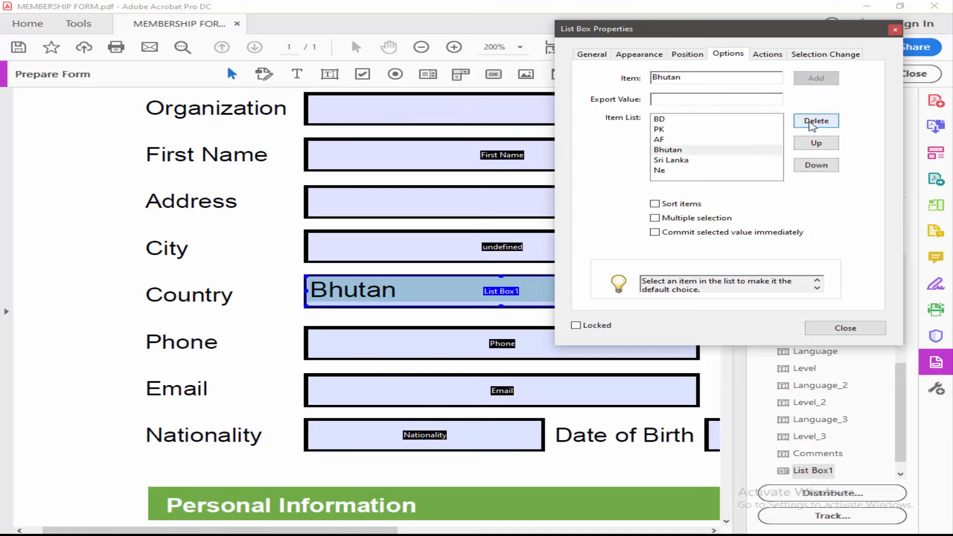
- Move the Ne item up to fourth place in the Country list box, directly after AF, and close its properties
{"action": "left_click", "coordinate": [670, 174]}
{"action": "left_click", "coordinate": [816, 142]}
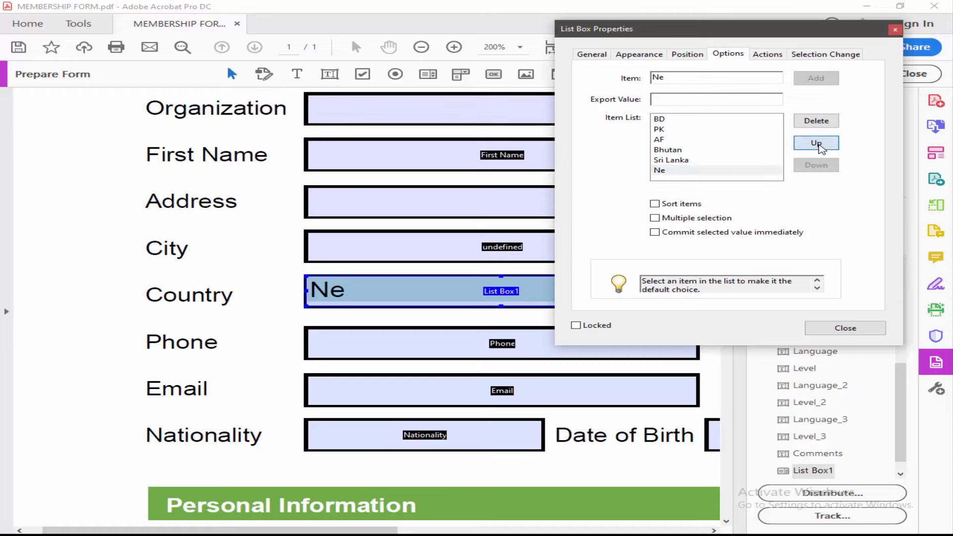
{"action": "left_click", "coordinate": [816, 143]}
{"action": "left_click", "coordinate": [816, 143]}
{"action": "left_click", "coordinate": [816, 165]}
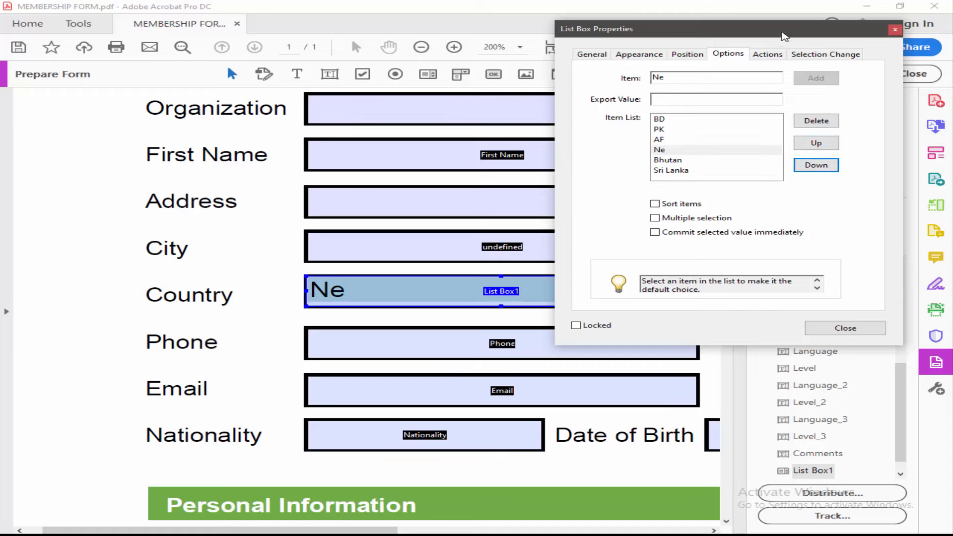
{"action": "left_click_drag", "start_coordinate": [784, 36], "coordinate": [663, 50]}
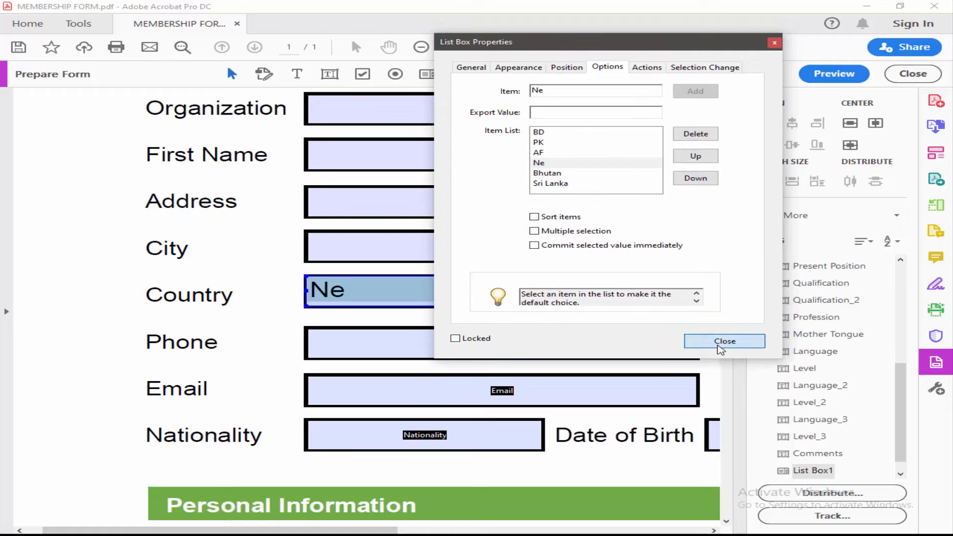
{"action": "left_click", "coordinate": [723, 341]}
- Preview the form, browse the Country list box's items and select BD
{"action": "left_click", "coordinate": [805, 74]}
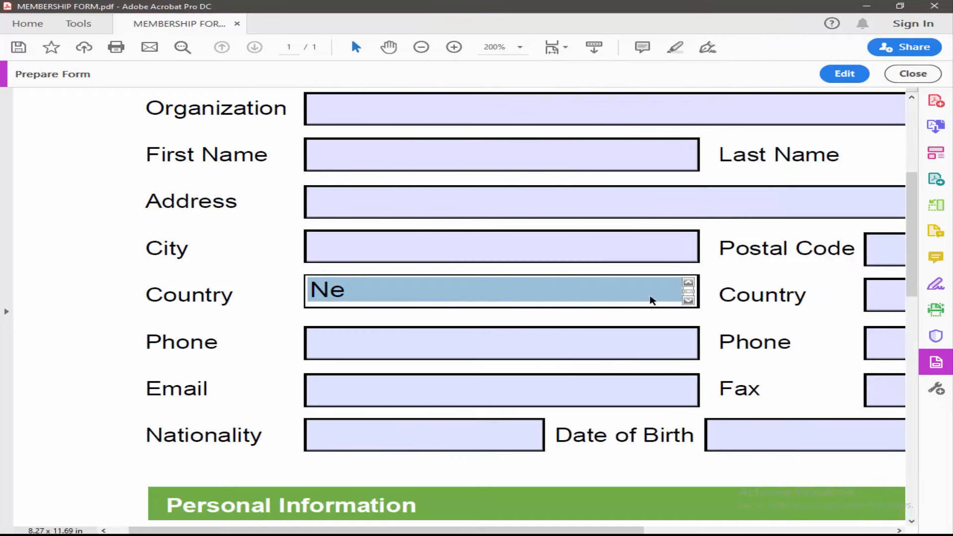
{"action": "left_click", "coordinate": [688, 300]}
{"action": "left_click", "coordinate": [689, 284]}
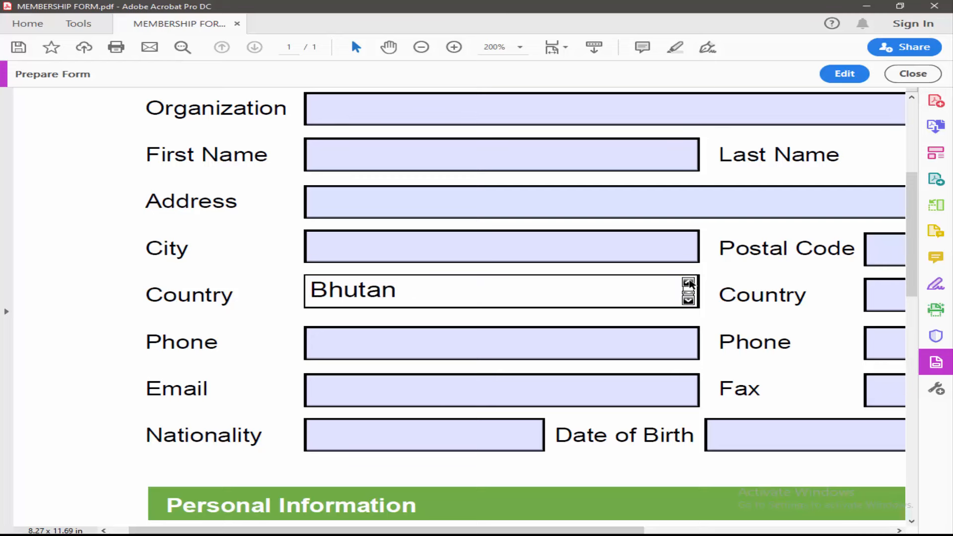
{"action": "left_click", "coordinate": [688, 283]}
{"action": "left_click", "coordinate": [688, 284]}
{"action": "left_click", "coordinate": [440, 288]}
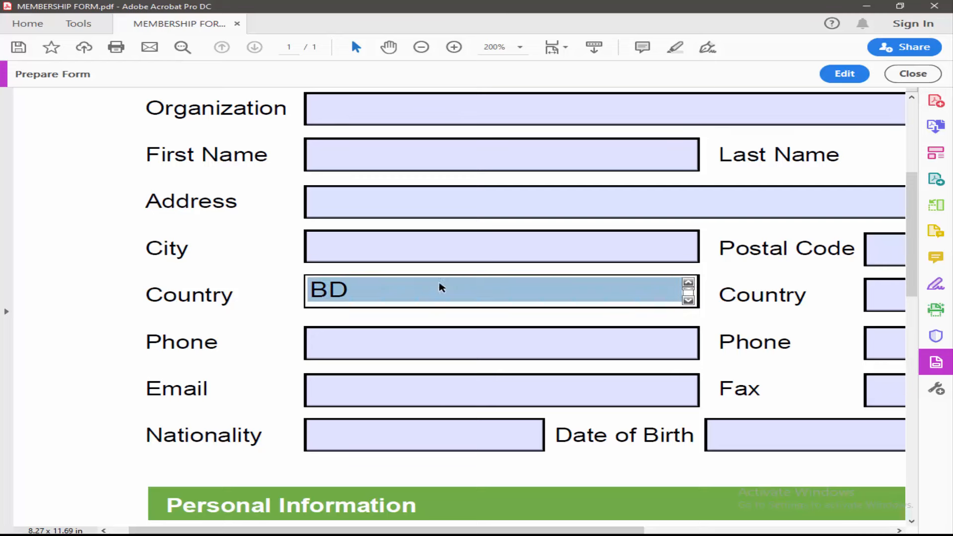
- Return to form editing and make BD the default choice of the Country list box
{"action": "left_click", "coordinate": [844, 73]}
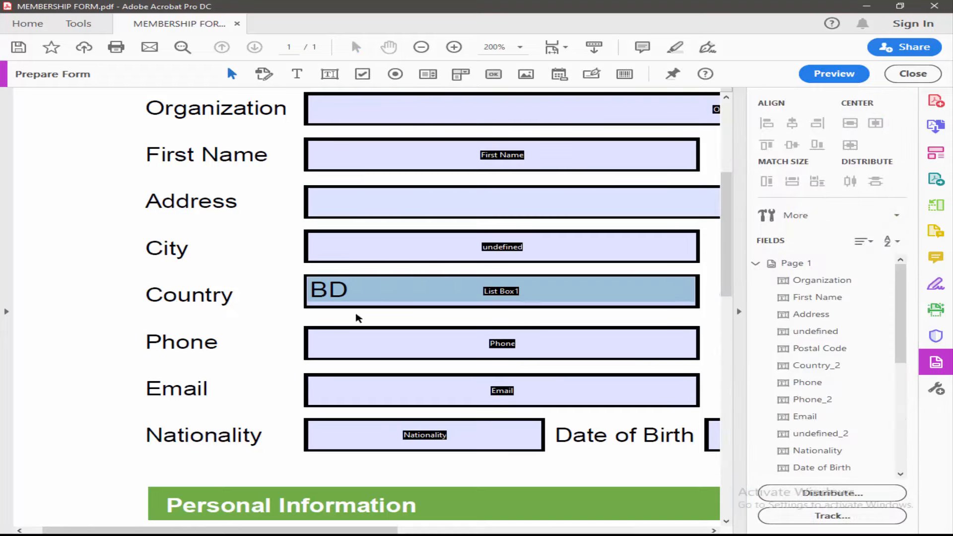
{"action": "double_click", "coordinate": [381, 291]}
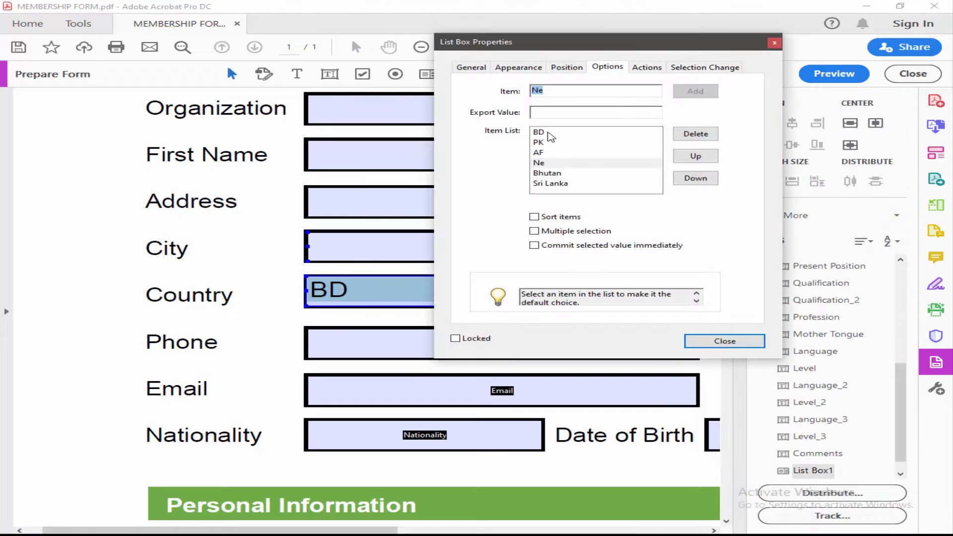
{"action": "left_click", "coordinate": [548, 133]}
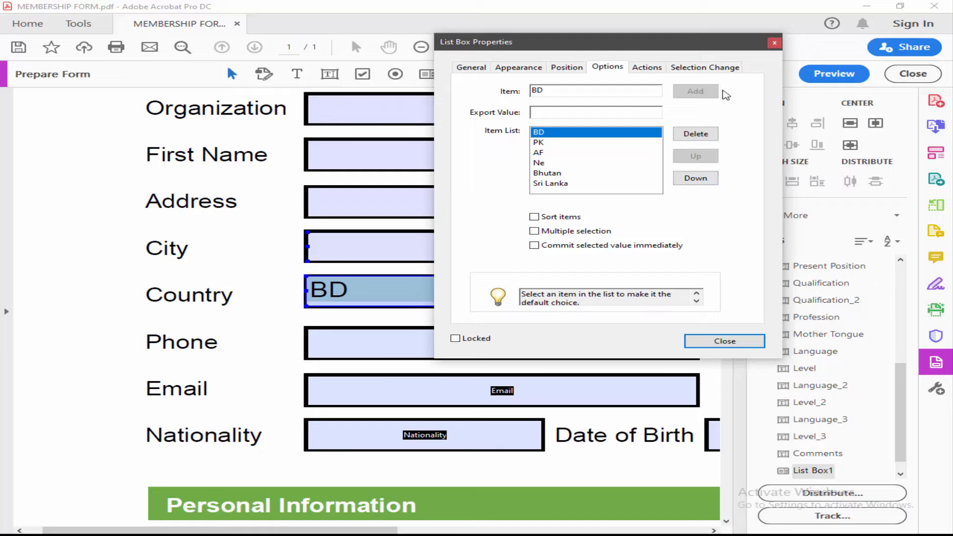
{"action": "left_click", "coordinate": [724, 341]}
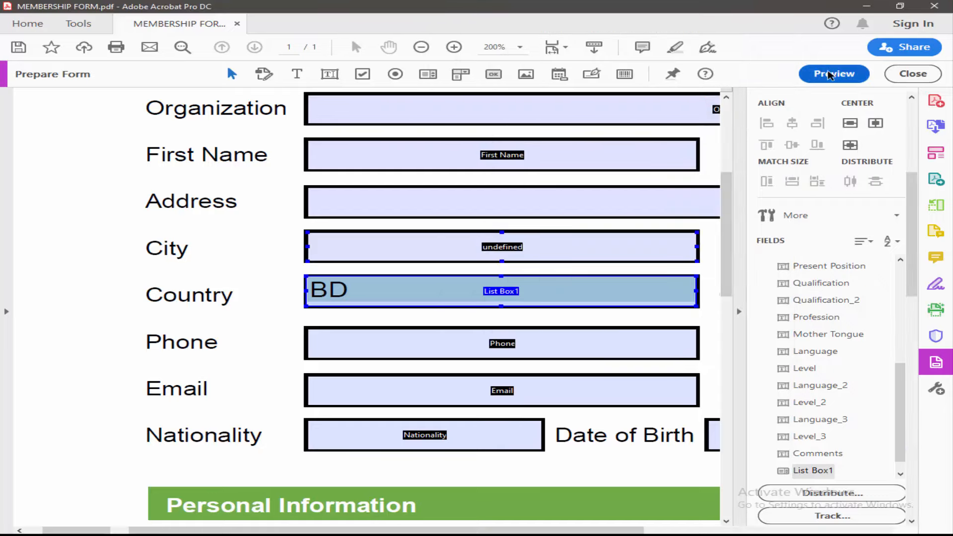
- Preview the form again, go through the Country list box's items and select Bhutan
{"action": "left_click", "coordinate": [828, 74]}
{"action": "scroll", "coordinate": [520, 324], "scroll_direction": "down", "scroll_amount": 3}
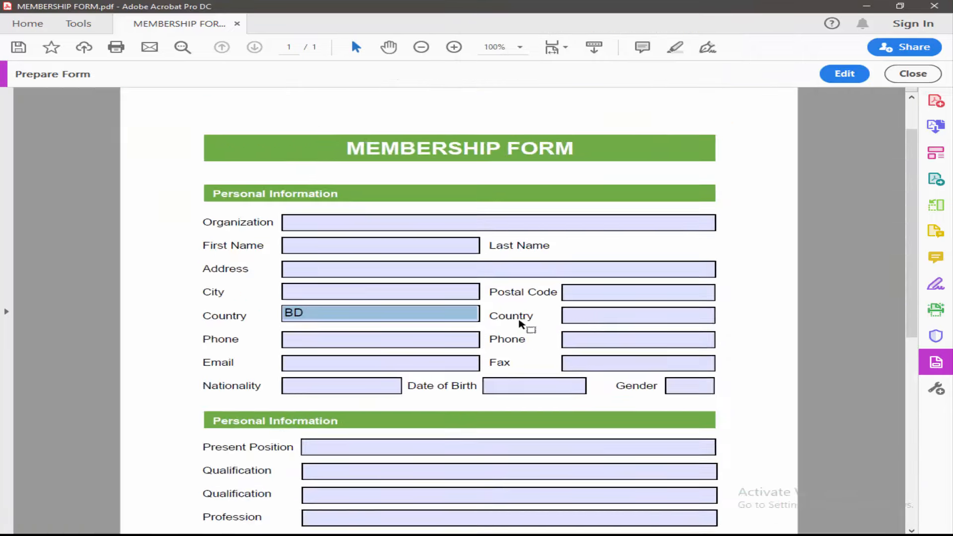
{"action": "scroll", "coordinate": [519, 321], "scroll_direction": "up", "scroll_amount": 2}
{"action": "left_click", "coordinate": [441, 313]}
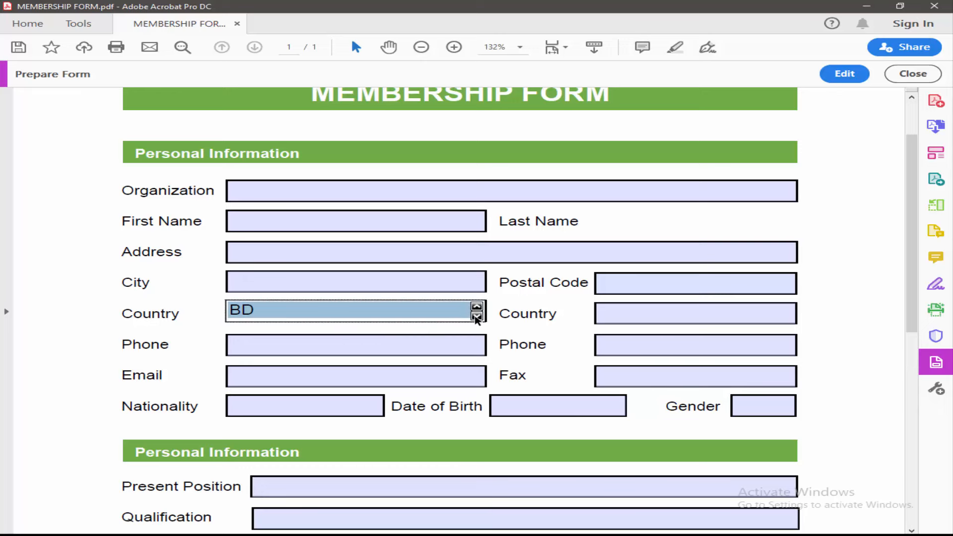
{"action": "left_click", "coordinate": [477, 316]}
{"action": "left_click", "coordinate": [477, 317]}
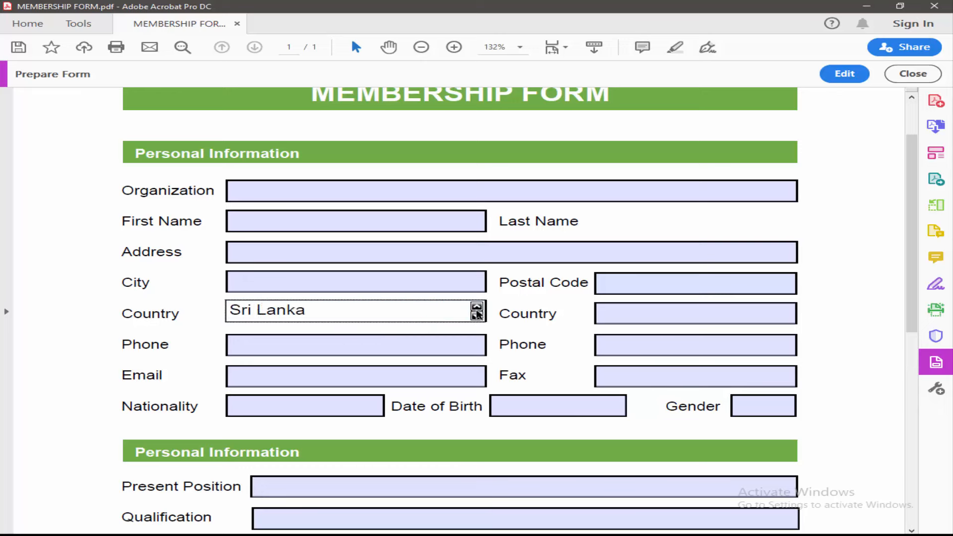
{"action": "left_click", "coordinate": [477, 316]}
{"action": "left_click", "coordinate": [364, 312]}
- Return to form editing and set the Country list box's text color to red
{"action": "left_click", "coordinate": [854, 77]}
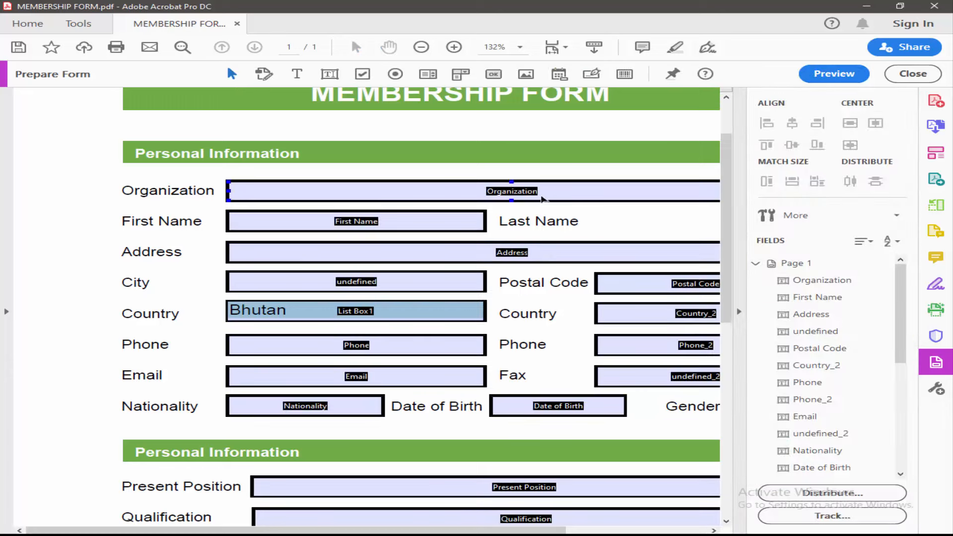
{"action": "double_click", "coordinate": [334, 314]}
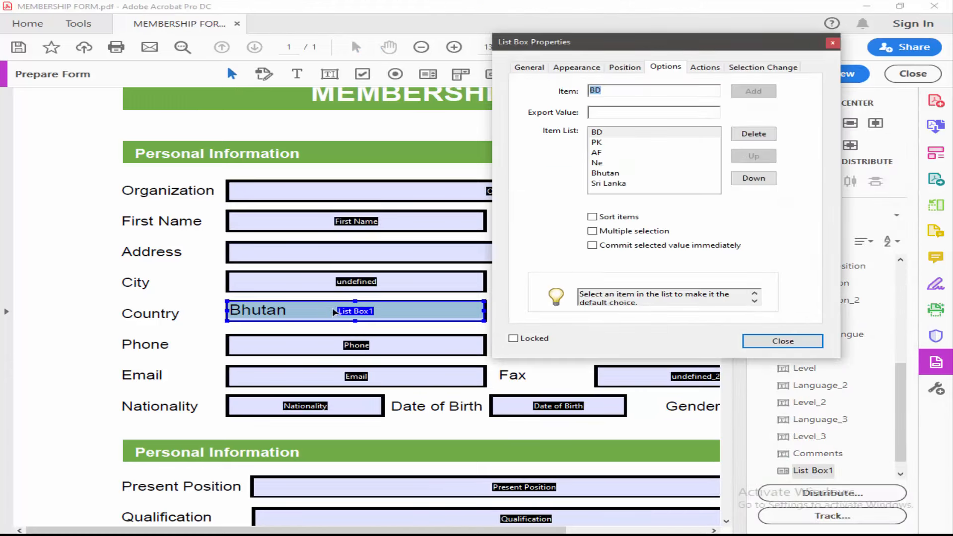
{"action": "left_click", "coordinate": [575, 67]}
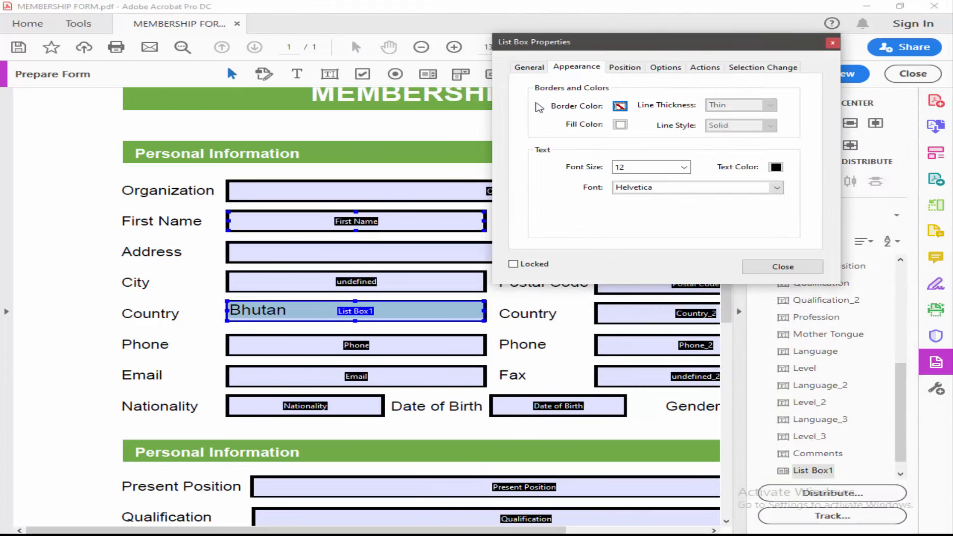
{"action": "left_click", "coordinate": [775, 167]}
{"action": "left_click", "coordinate": [774, 199]}
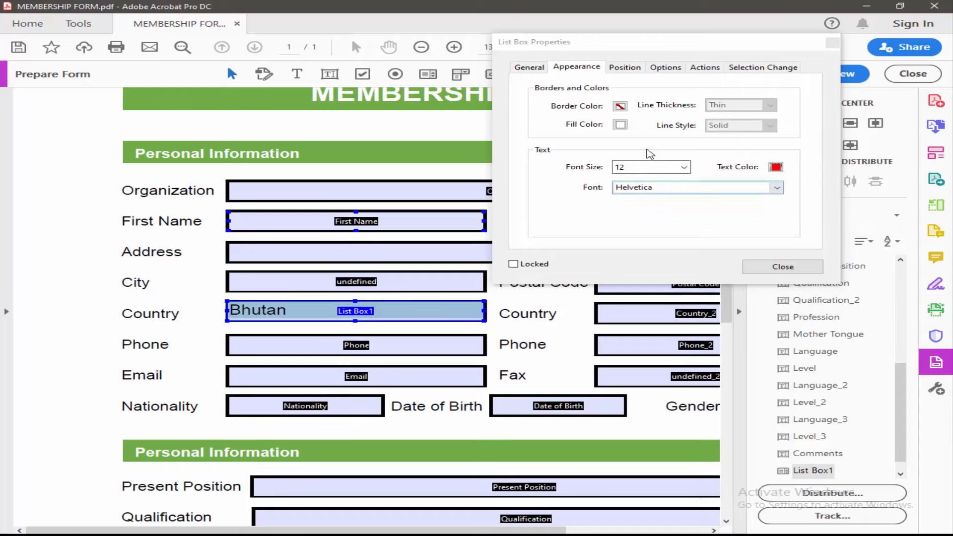
- Give the Country list box a teal fill color and the Times Bold font, and close its properties
{"action": "left_click", "coordinate": [620, 125]}
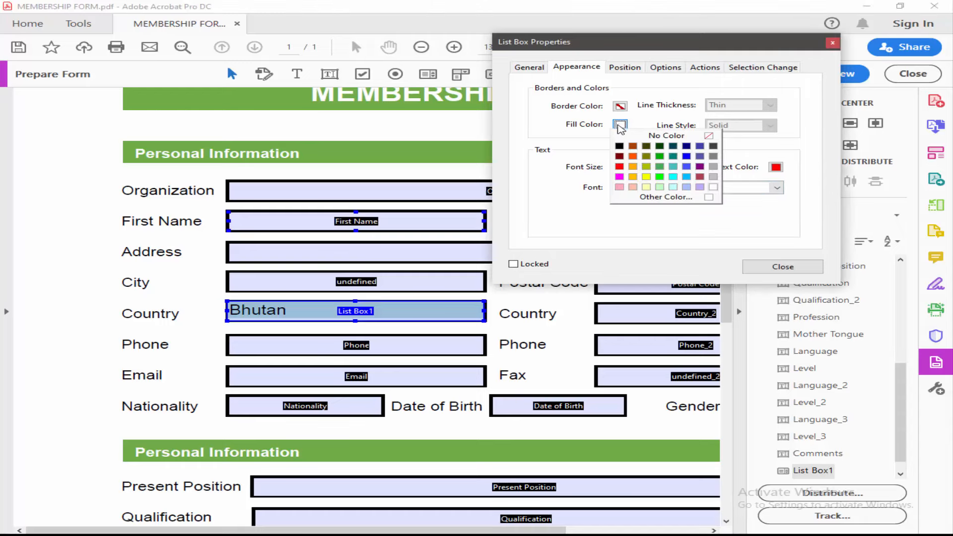
{"action": "left_click", "coordinate": [673, 166]}
{"action": "left_click", "coordinate": [777, 187]}
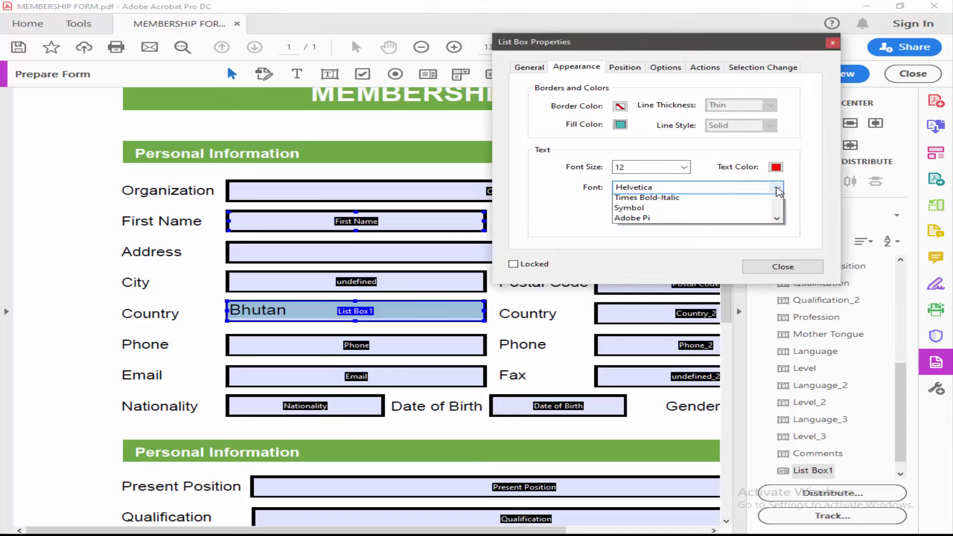
{"action": "left_click", "coordinate": [660, 254]}
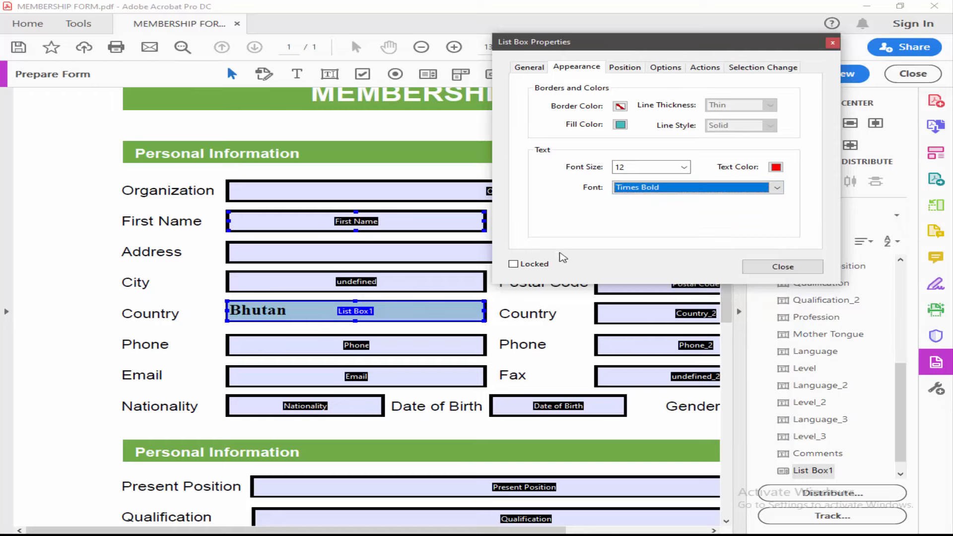
{"action": "left_click", "coordinate": [781, 267]}
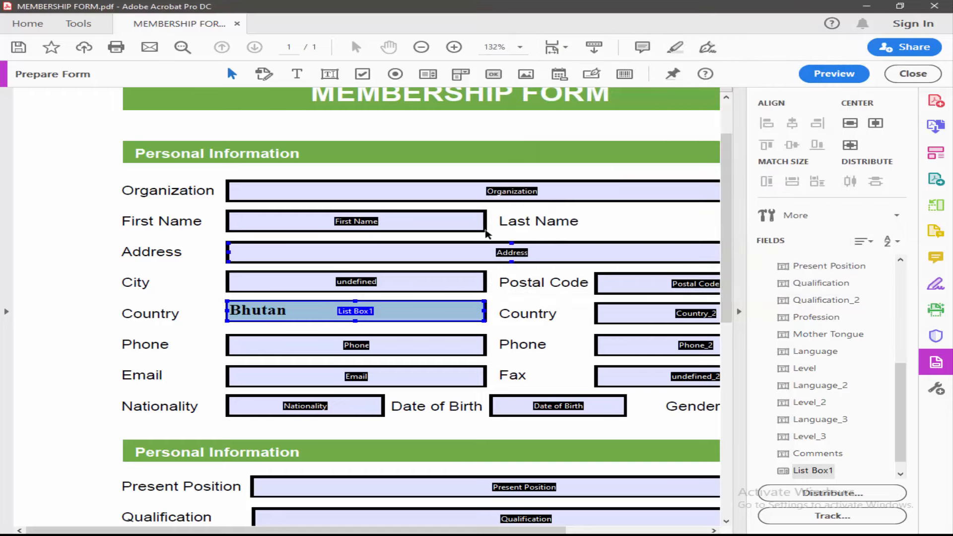
- Preview the restyled Country list box and browse its items from end to end, back to BD
{"action": "left_click", "coordinate": [824, 79]}
{"action": "left_click", "coordinate": [323, 311]}
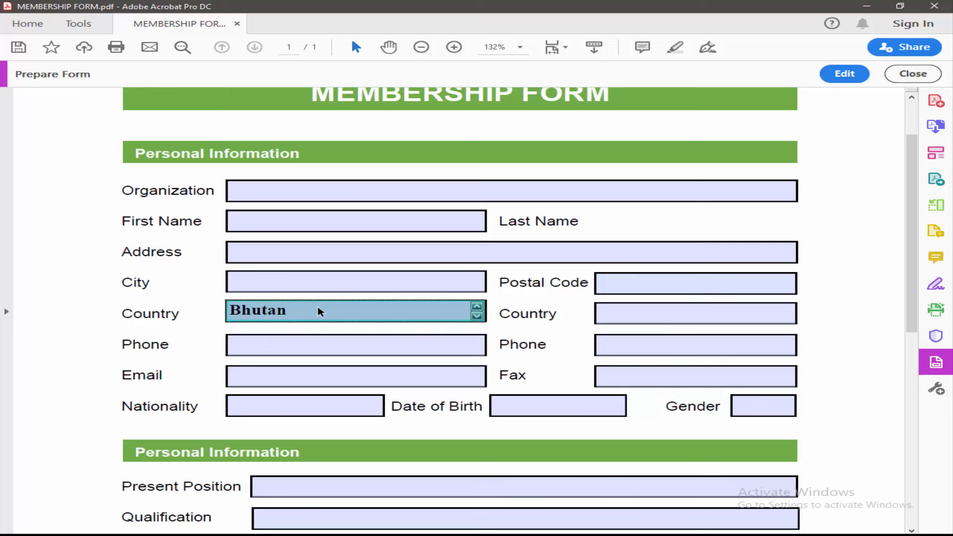
{"action": "left_click", "coordinate": [476, 316]}
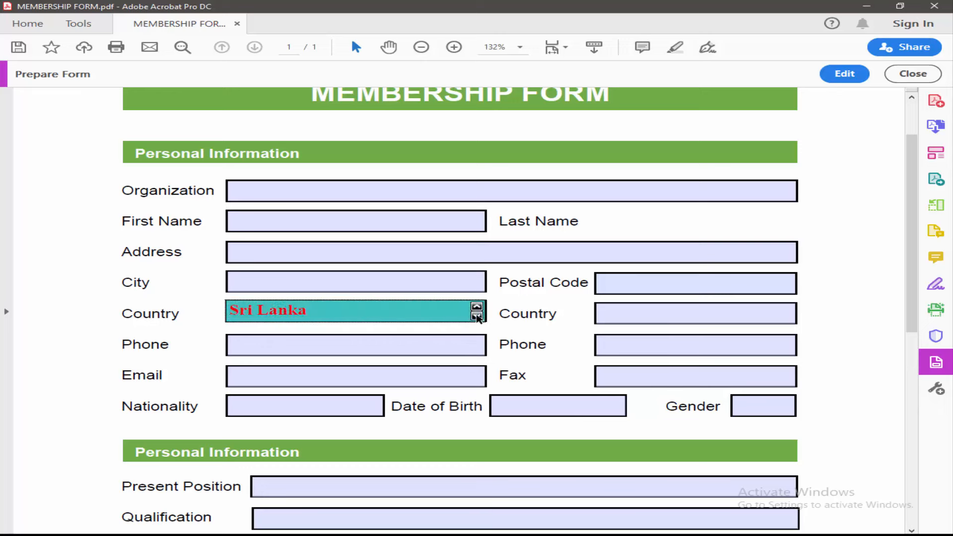
{"action": "left_click", "coordinate": [477, 306]}
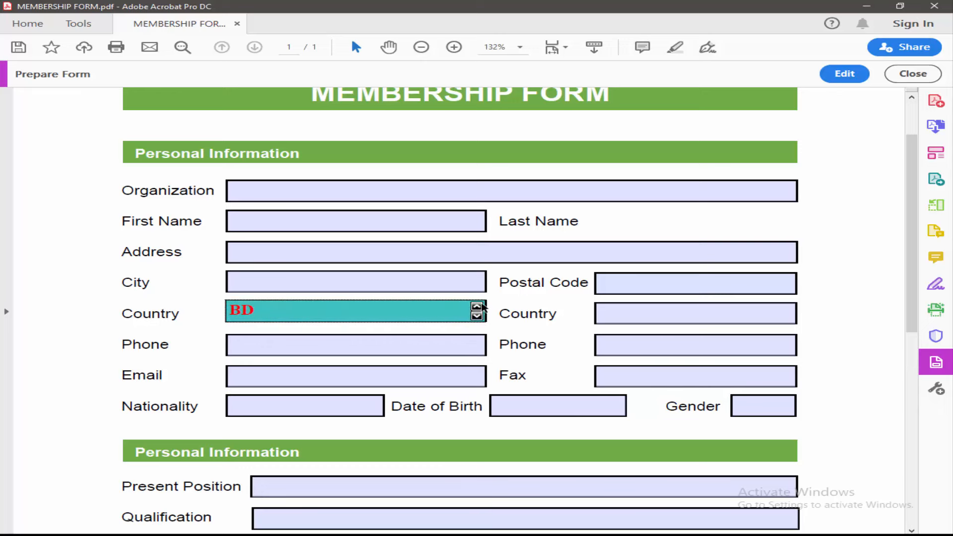
{"action": "left_click", "coordinate": [477, 317]}
{"action": "left_click", "coordinate": [476, 316]}
{"action": "left_click", "coordinate": [476, 316]}
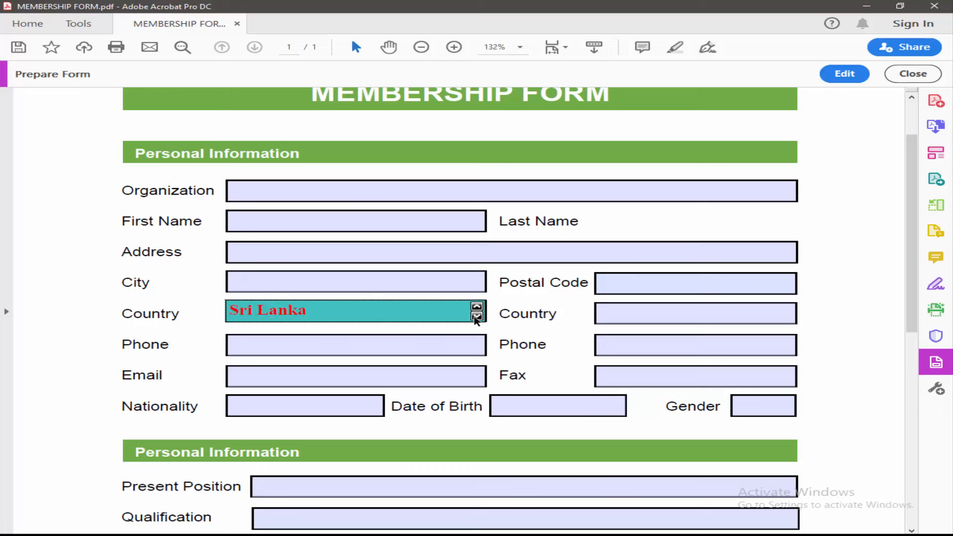
{"action": "left_click", "coordinate": [476, 307]}
{"action": "left_click", "coordinate": [476, 307]}
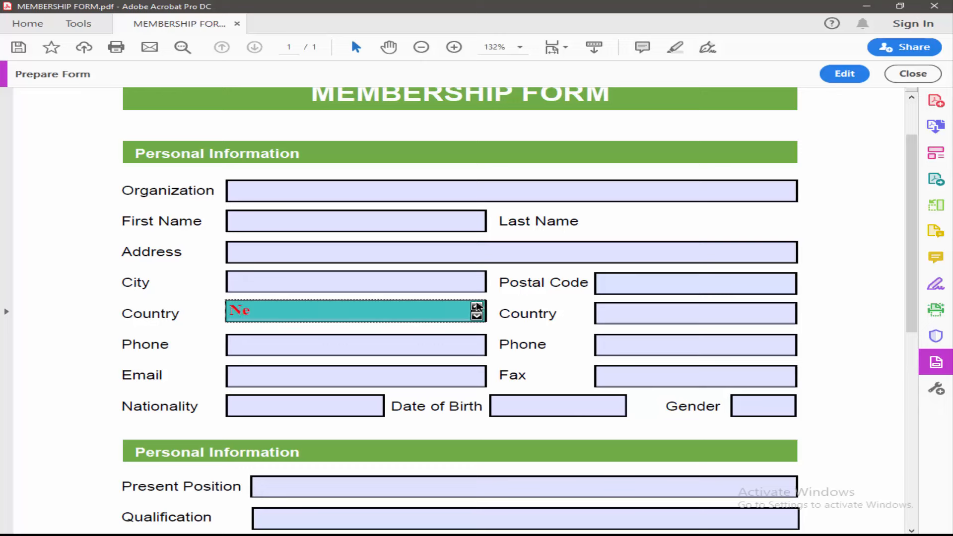
{"action": "left_click", "coordinate": [476, 306]}
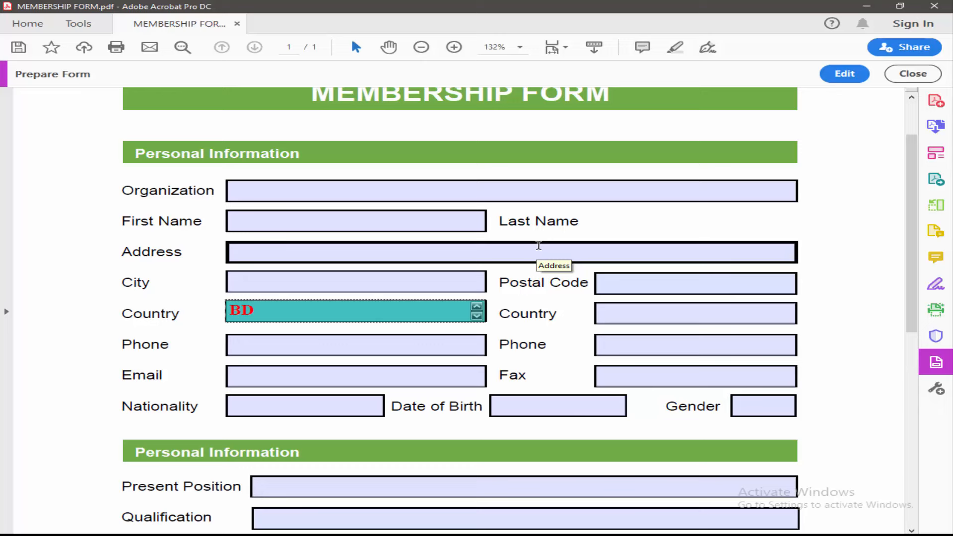